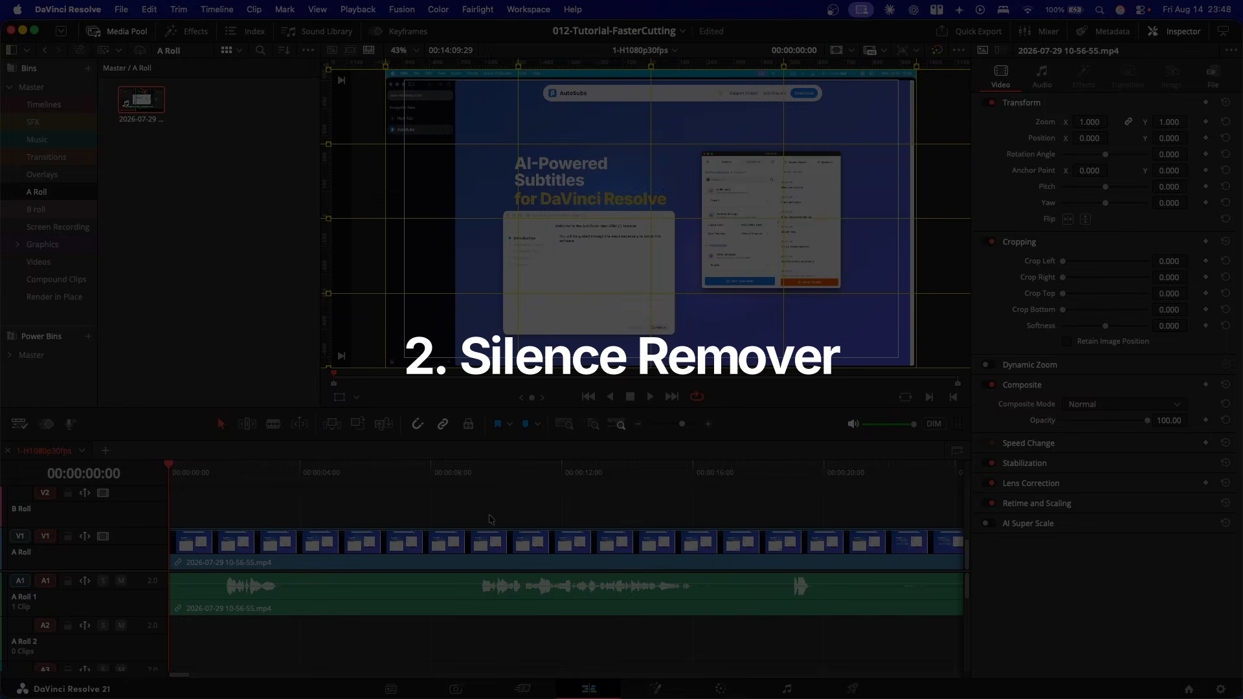
Select the video and audio clip on the A Roll tracks and start Ripple Delete Silence for it.
{"action": "left_click_drag", "start_coordinate": [546, 507], "coordinate": [412, 604]}
{"action": "scroll", "coordinate": [381, 625], "scroll_direction": "down", "scroll_amount": 5}
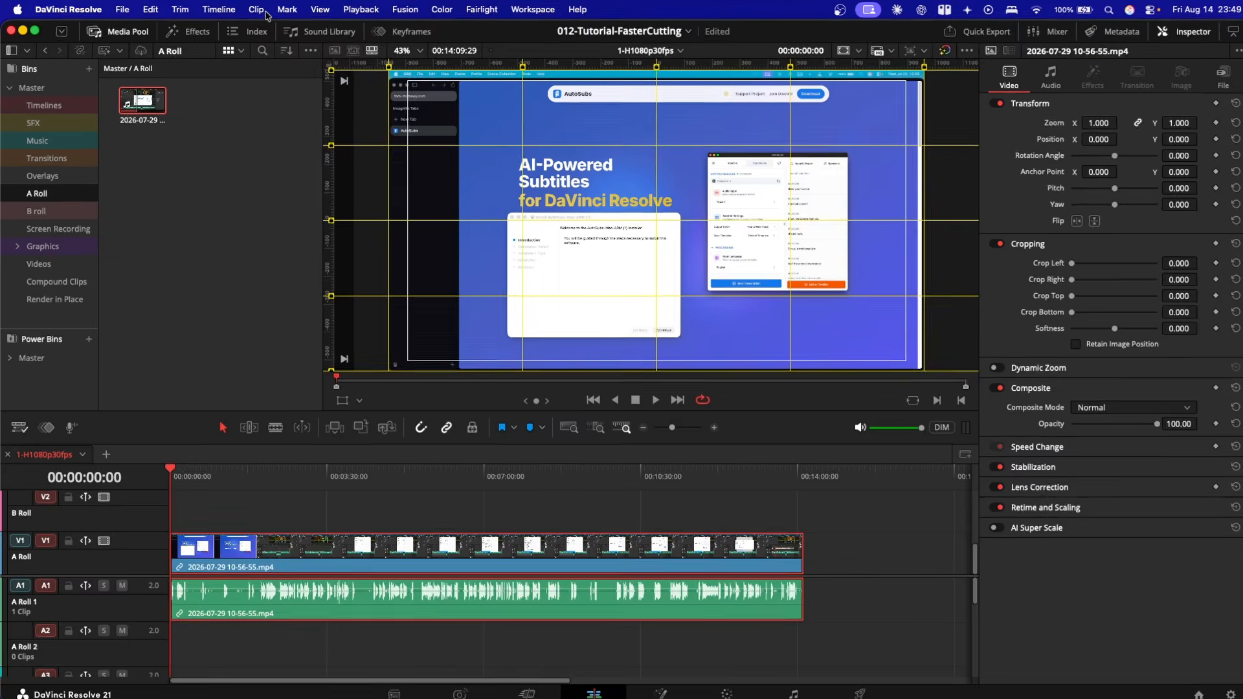
{"action": "left_click", "coordinate": [265, 12]}
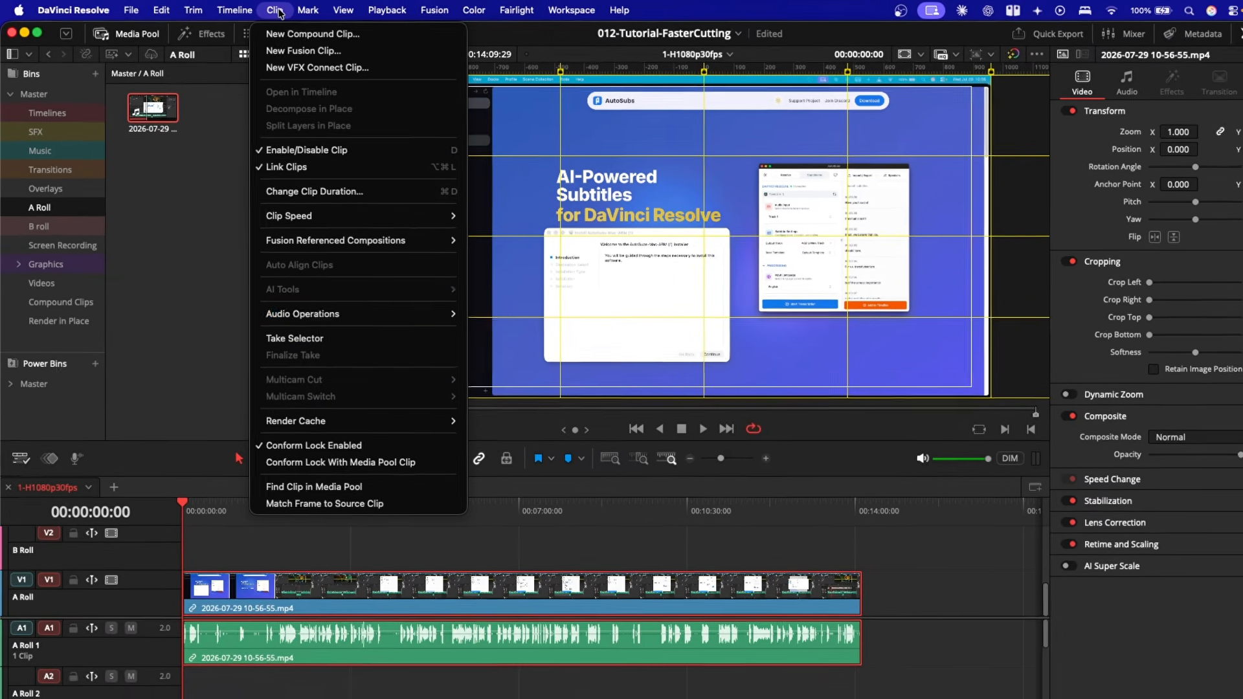
{"action": "mouse_move", "coordinate": [414, 292]}
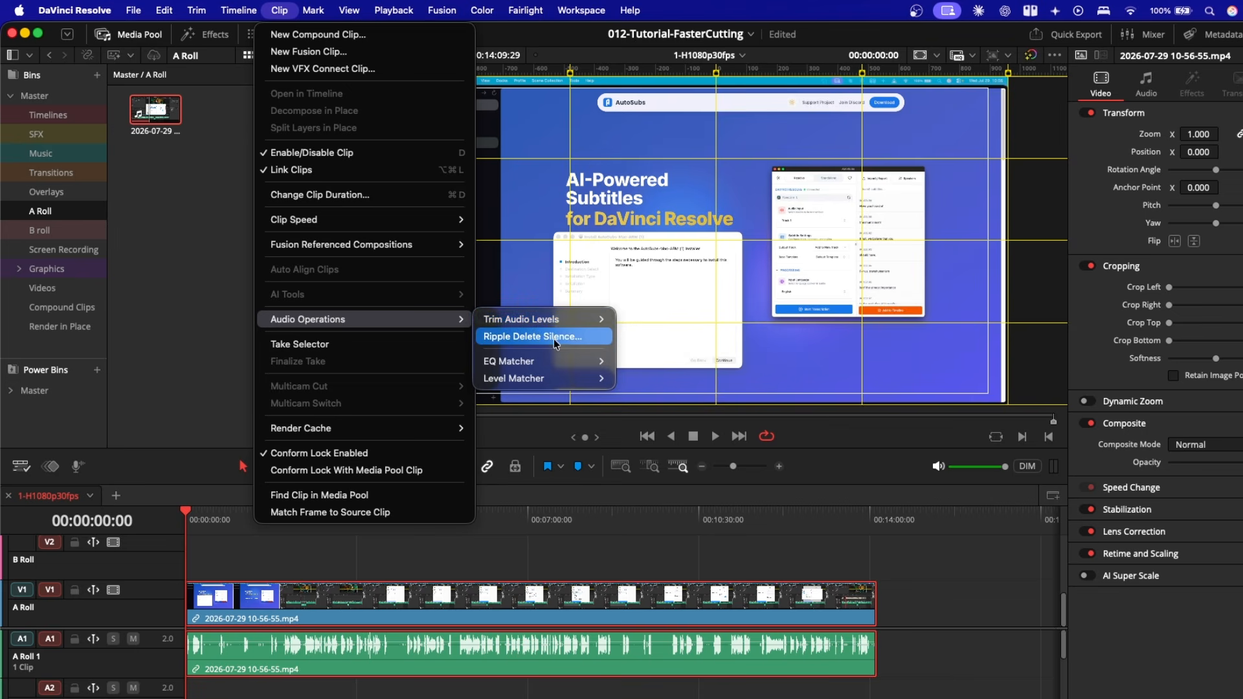
{"action": "left_click", "coordinate": [592, 338]}
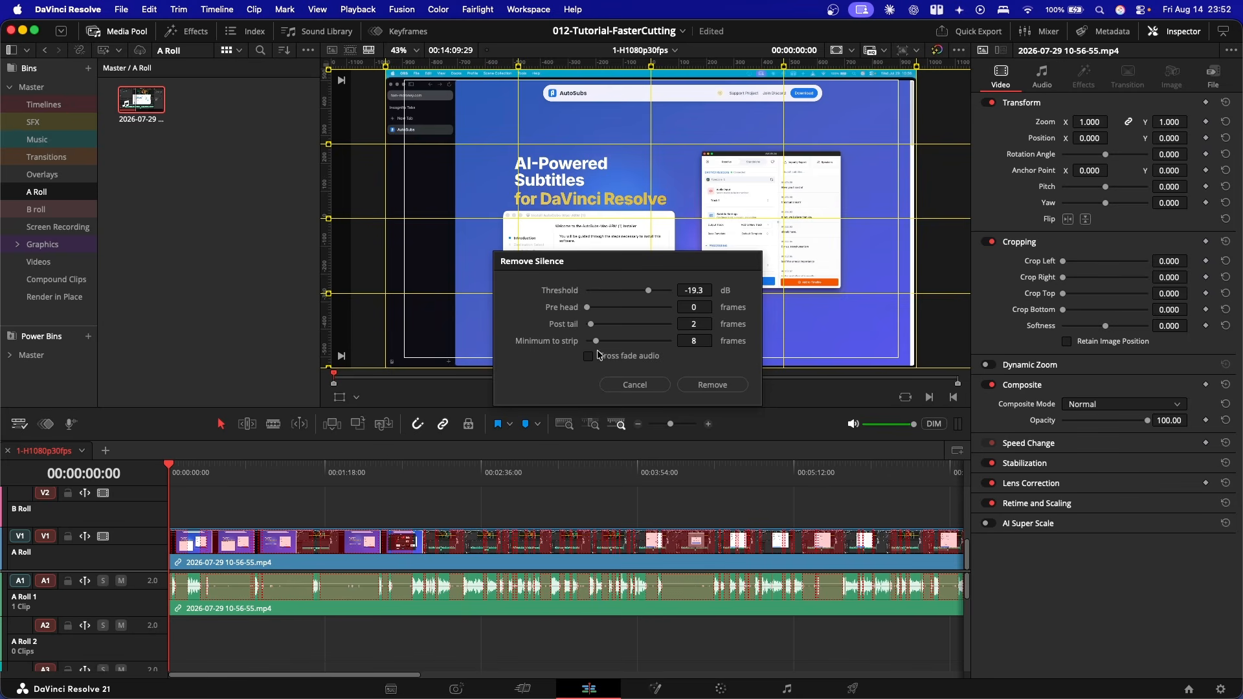
Set the minimum to strip to 10 frames, review the marked silences along the timeline, and remove them.
{"action": "left_click_drag", "start_coordinate": [596, 341], "coordinate": [611, 342]}
{"action": "scroll", "coordinate": [476, 581], "scroll_direction": "up", "scroll_amount": 3}
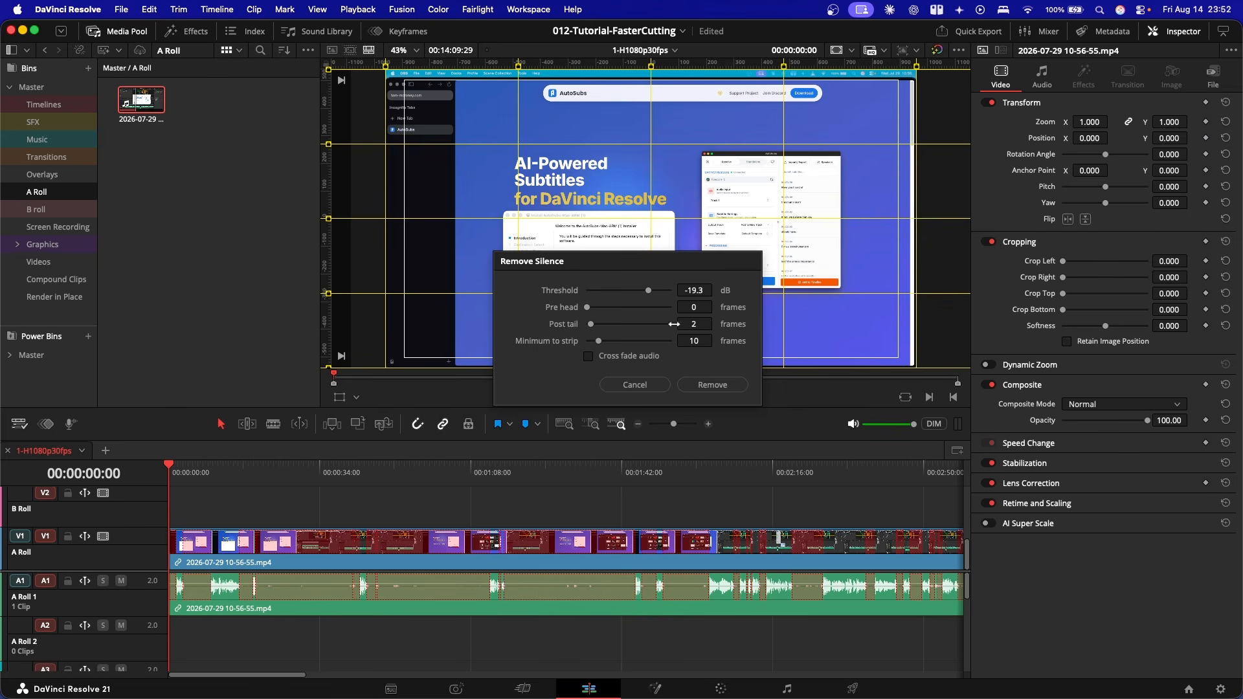
{"action": "scroll", "coordinate": [209, 486], "scroll_direction": "right", "scroll_amount": 10}
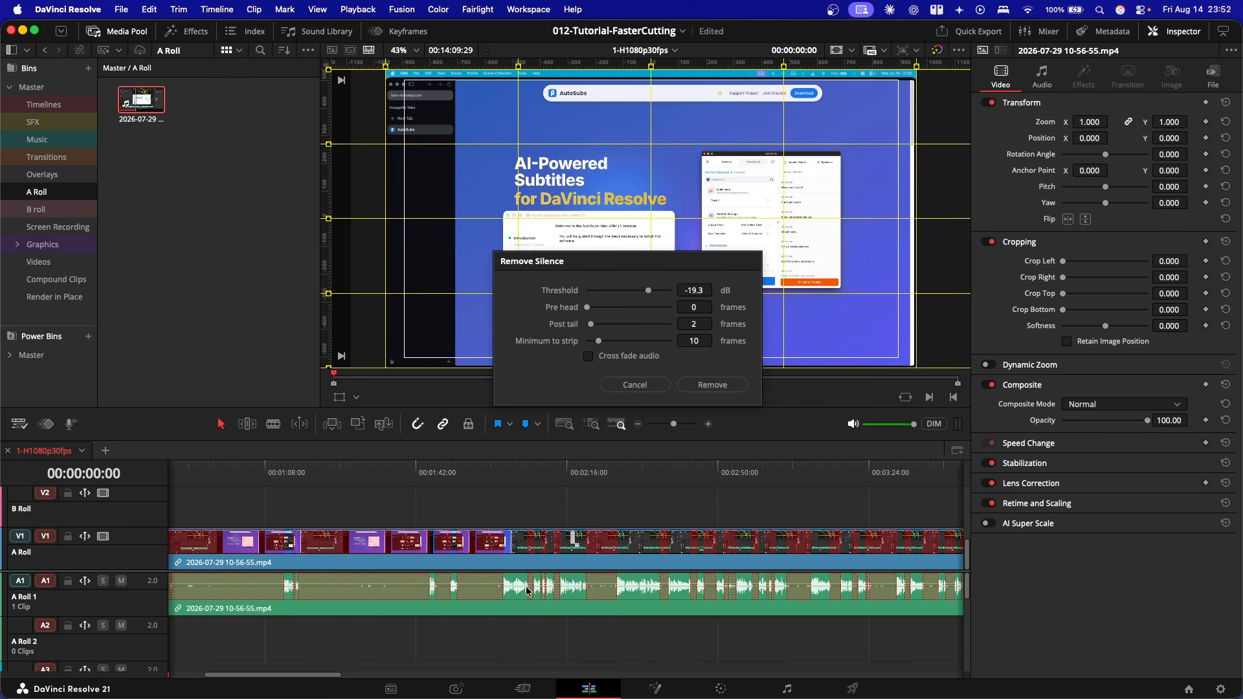
{"action": "scroll", "coordinate": [568, 586], "scroll_direction": "right", "scroll_amount": 3}
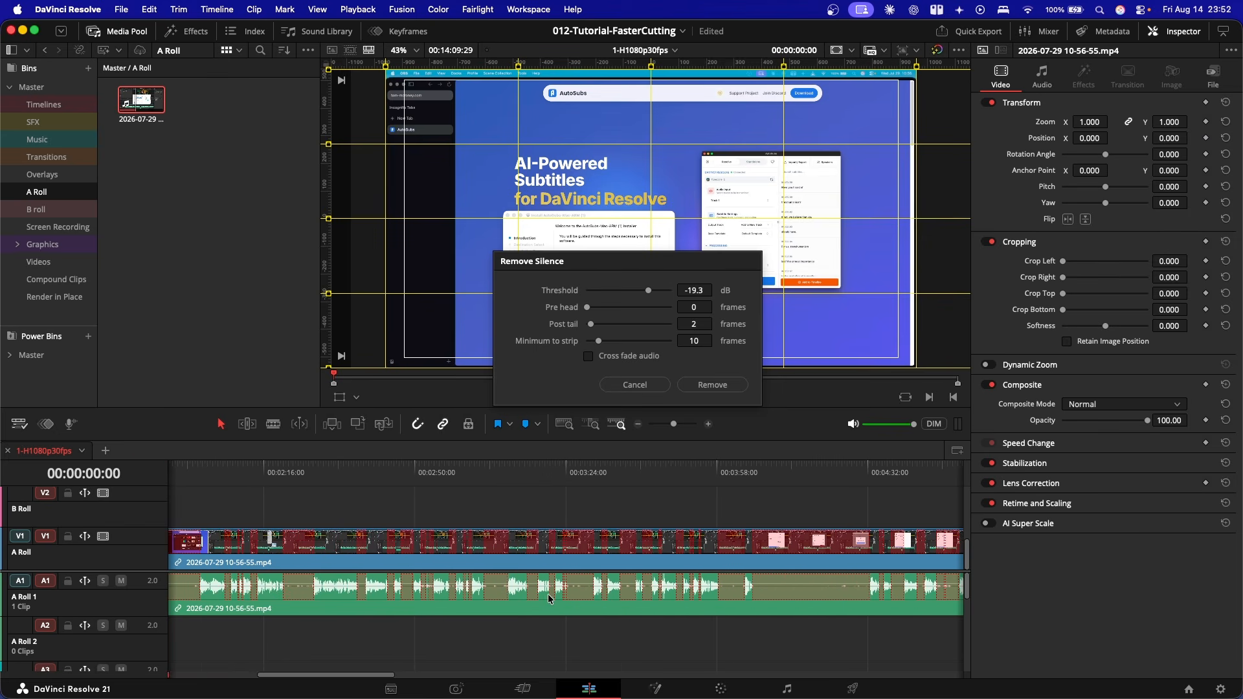
{"action": "left_click_drag", "start_coordinate": [598, 340], "coordinate": [613, 341]}
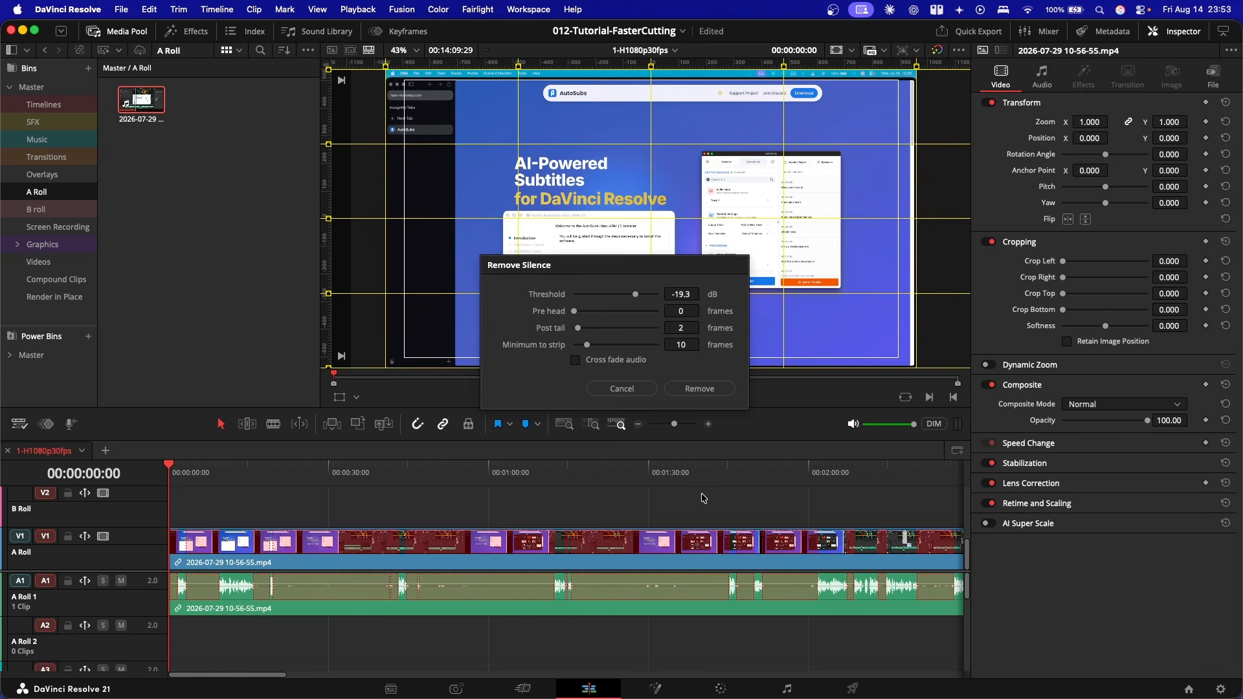
{"action": "left_click", "coordinate": [711, 390]}
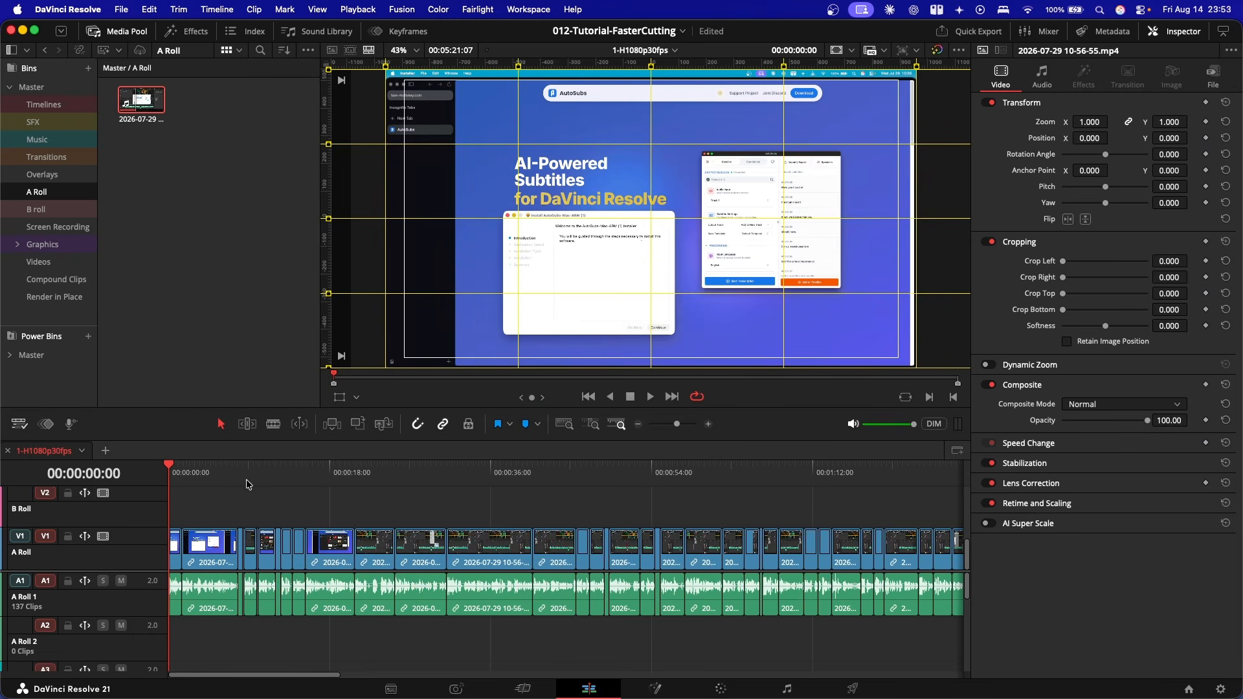
{"action": "scroll", "coordinate": [777, 602], "scroll_direction": "right", "scroll_amount": 15}
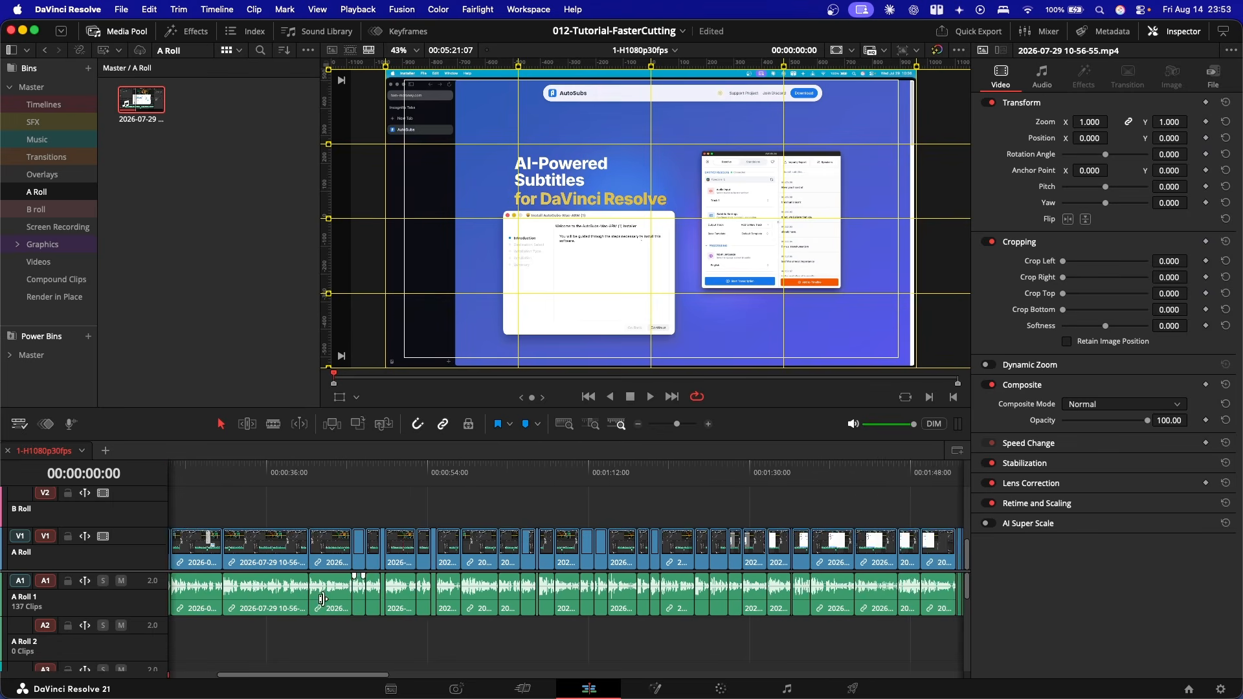
{"action": "left_click", "coordinate": [753, 472]}
{"action": "key", "text": "super+minus"}
{"action": "key", "text": "super+minus"}
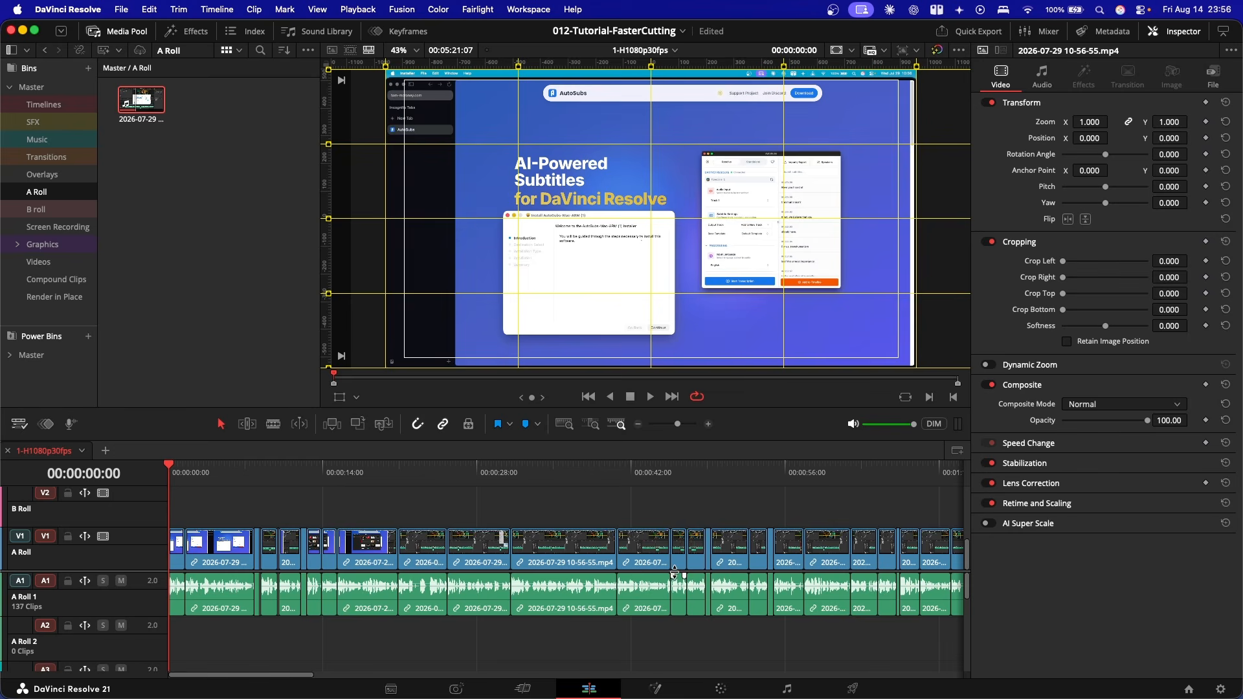
{"action": "left_click", "coordinate": [263, 282]}
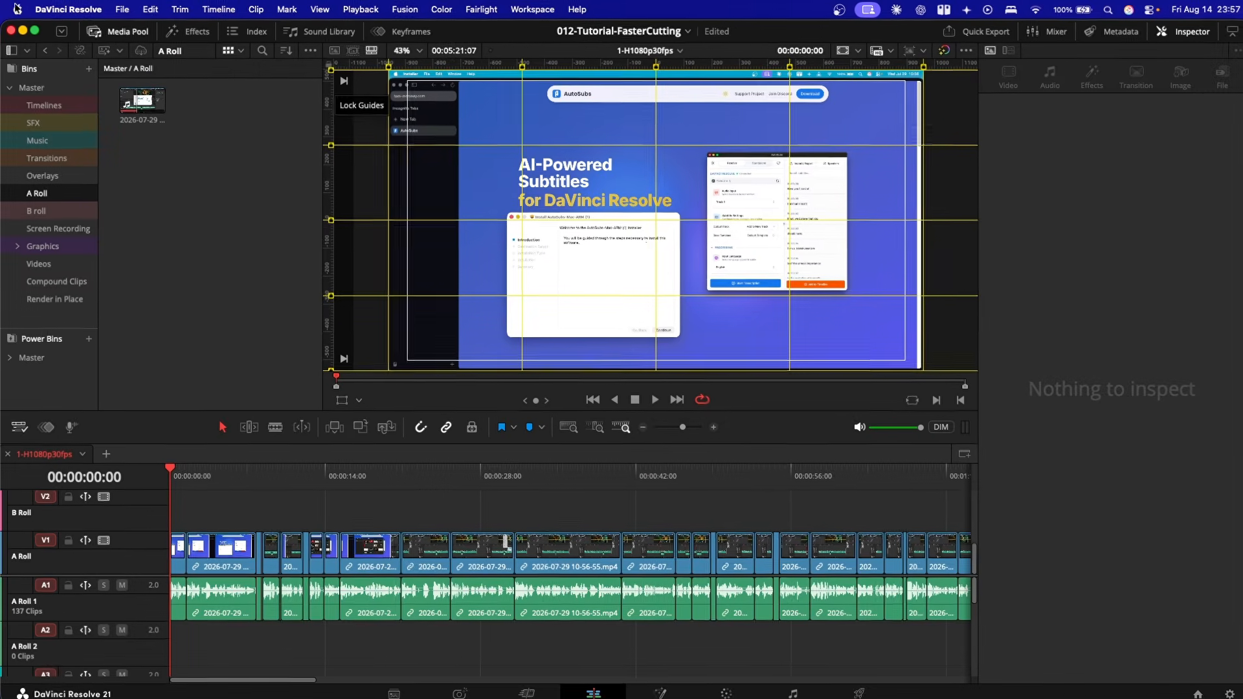
Open Keyboard Customization and search the commands for "start to pla".
{"action": "left_click", "coordinate": [65, 9]}
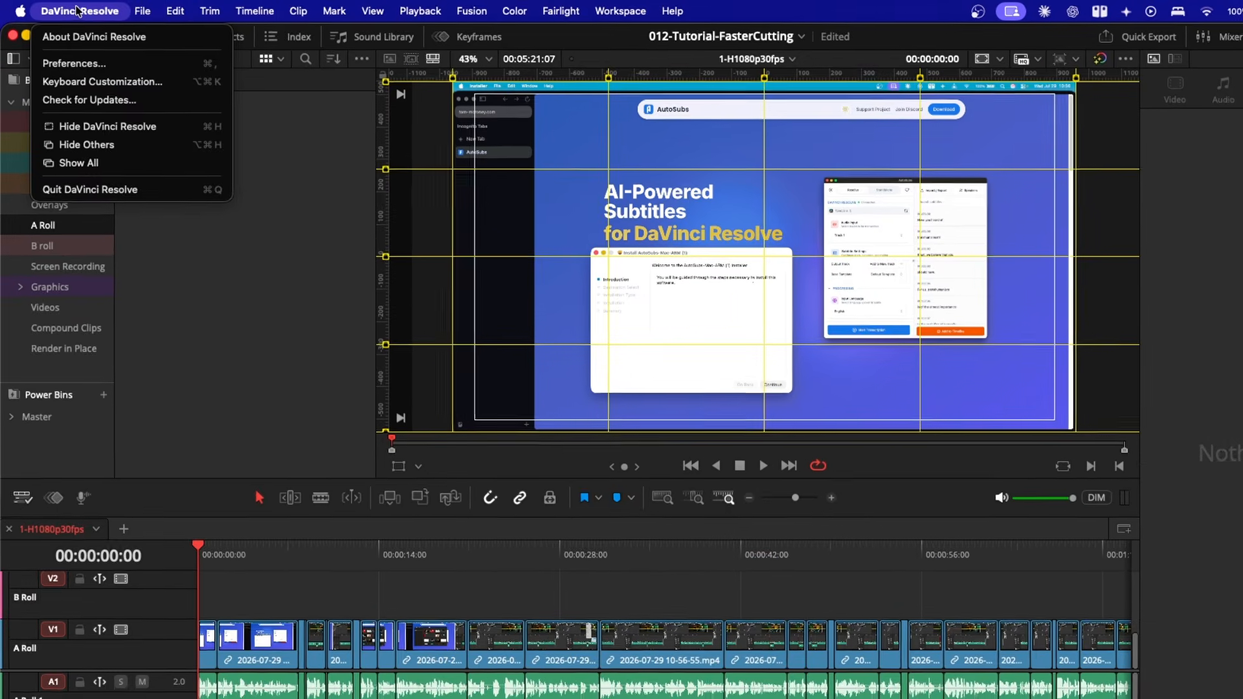
{"action": "left_click", "coordinate": [102, 82]}
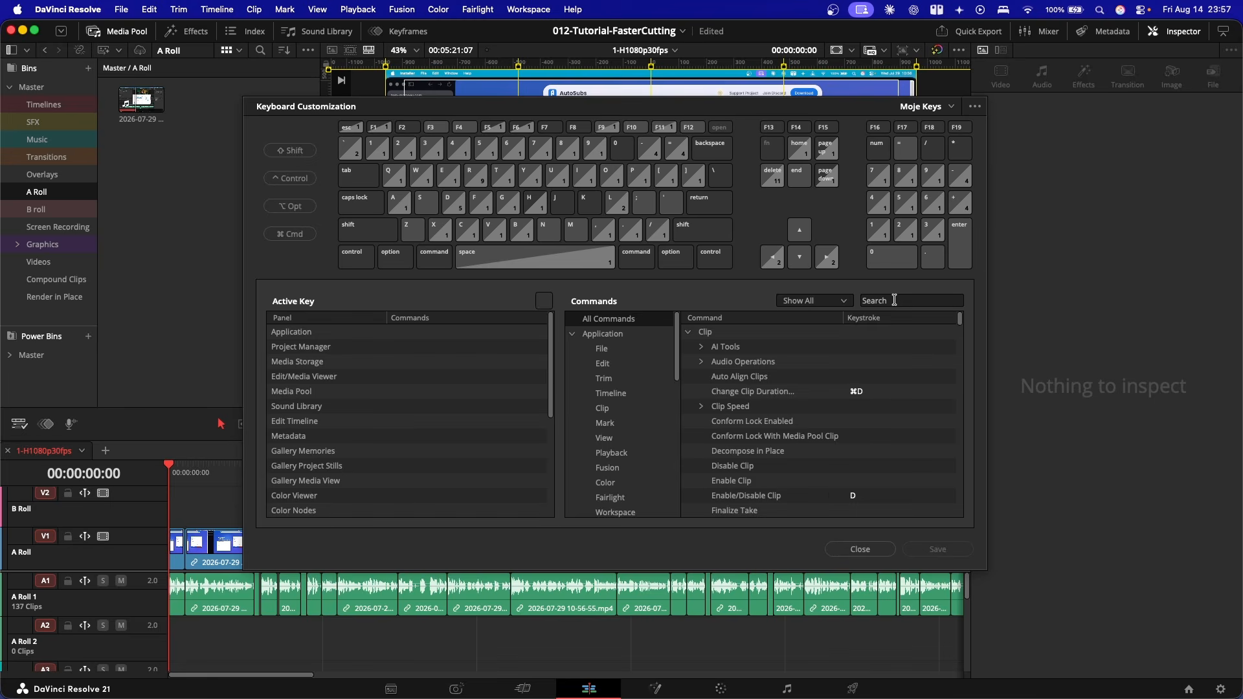
{"action": "left_click", "coordinate": [894, 300]}
{"action": "type", "text": "start to pla"}
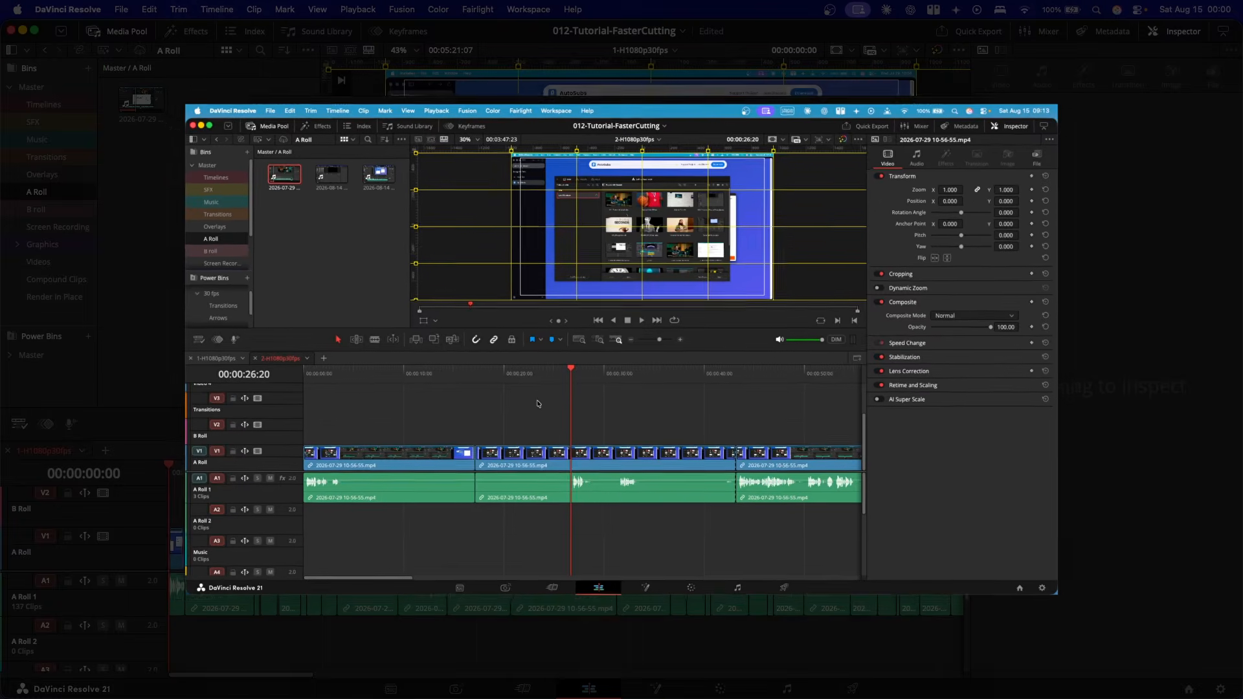
Look through the shortcut commands matching "delete selec" and select Delete Selected under Cut Timeline.
{"action": "scroll", "coordinate": [929, 380], "scroll_direction": "down", "scroll_amount": 5}
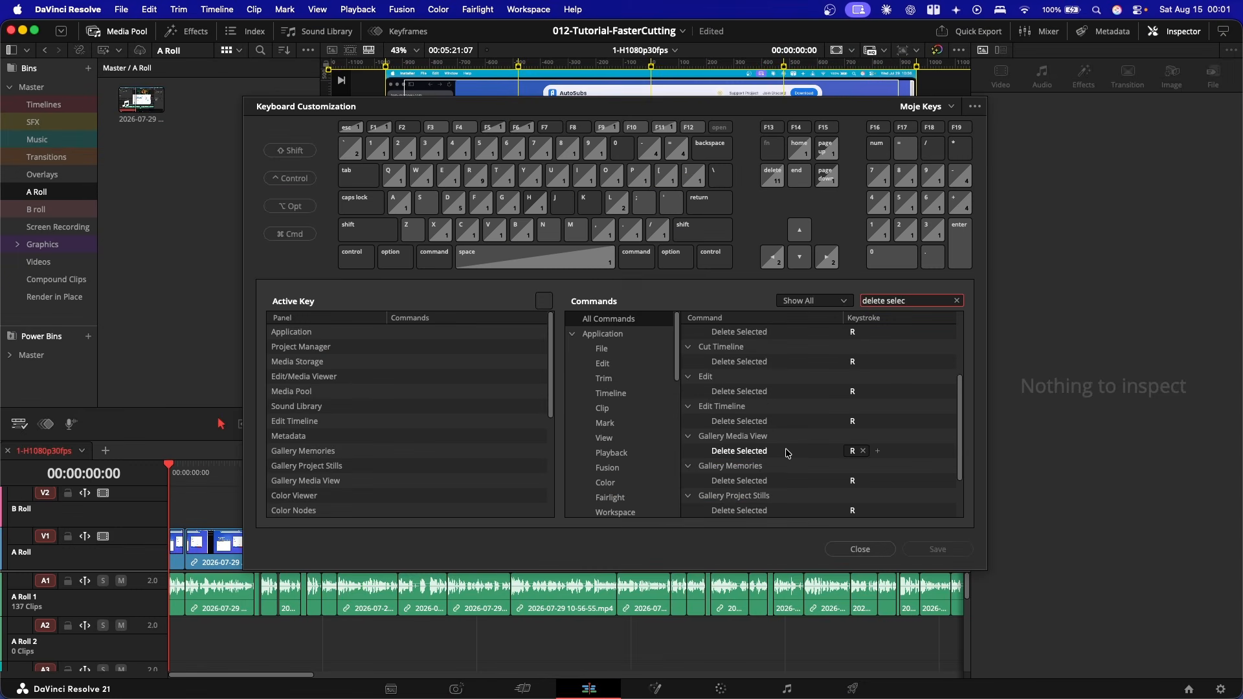
{"action": "scroll", "coordinate": [787, 453], "scroll_direction": "up", "scroll_amount": 3}
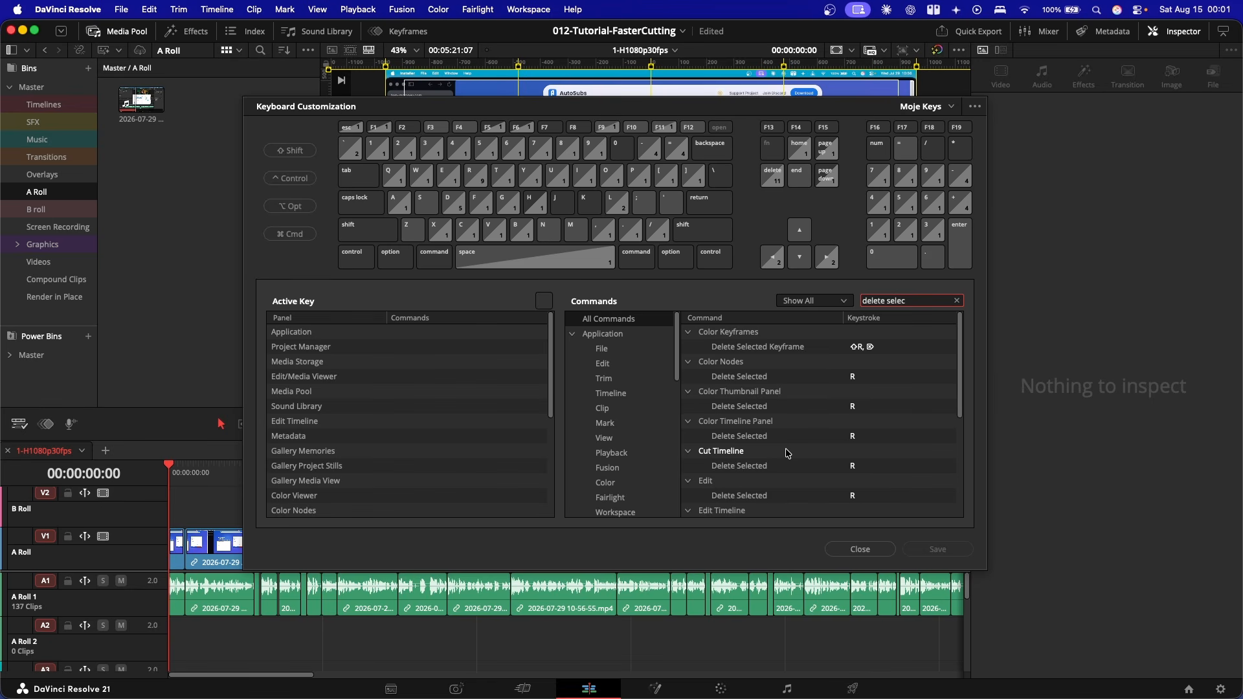
{"action": "left_click", "coordinate": [788, 466]}
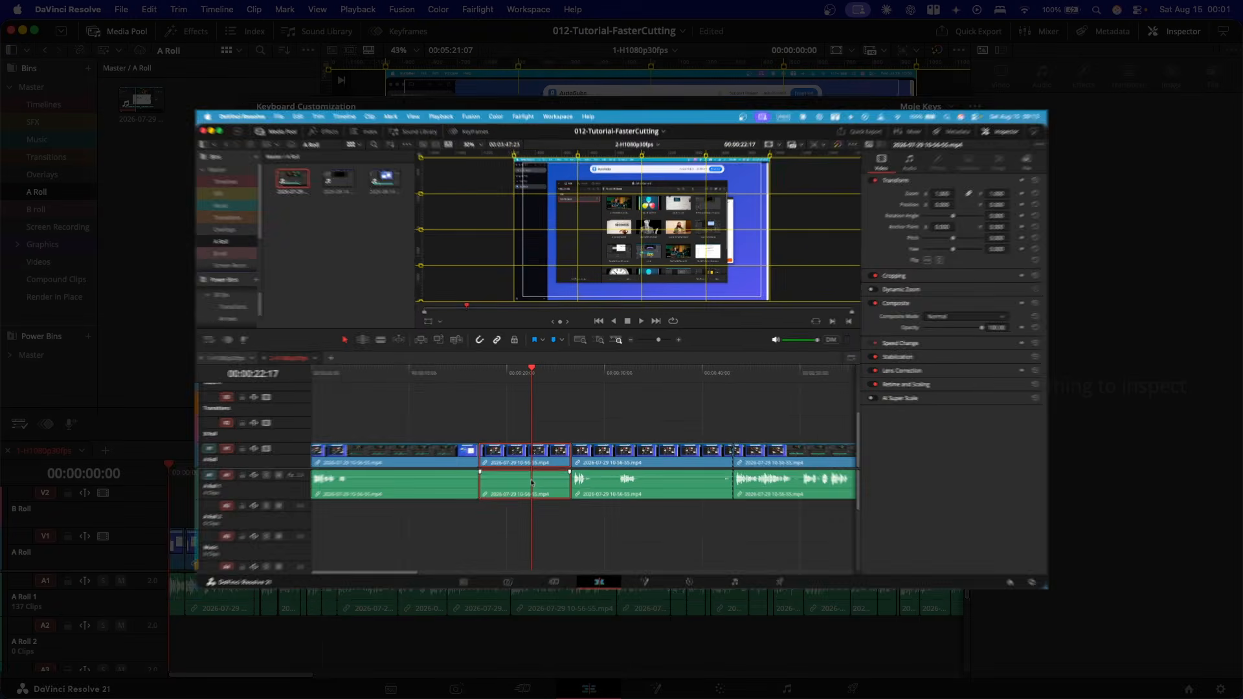
Delete the selected A Roll segment, and try undoing and redoing the last timeline edit.
{"action": "key", "text": "r"}
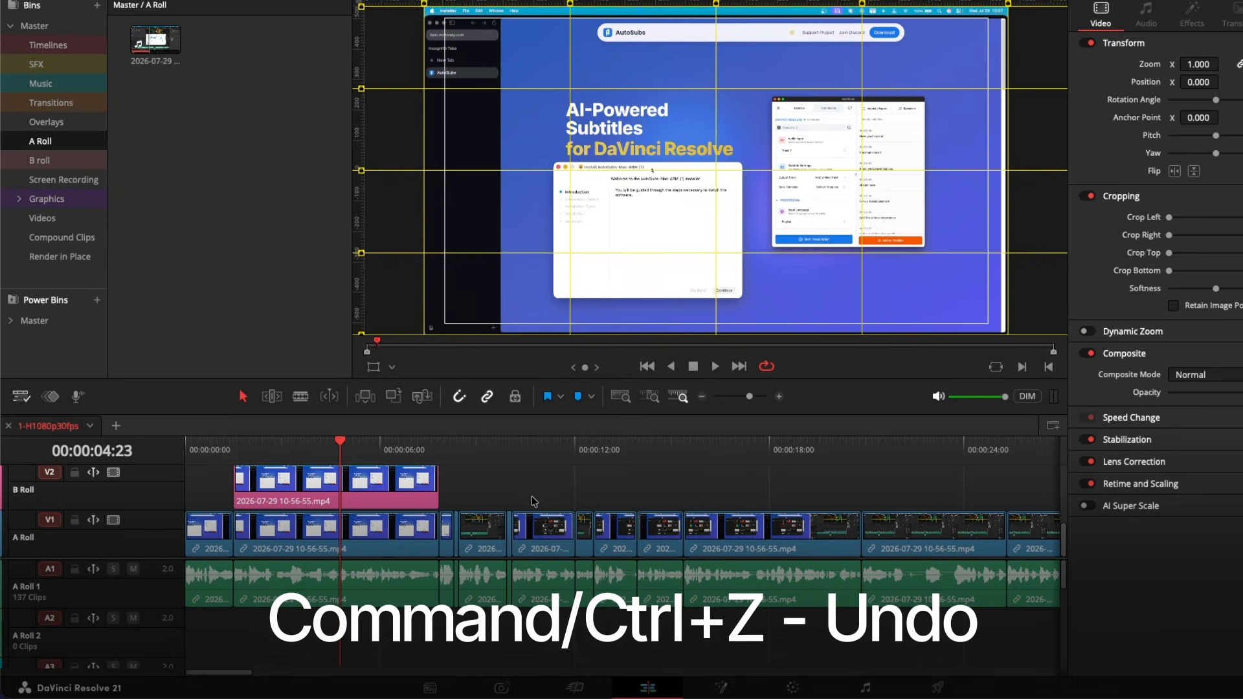
{"action": "key", "text": "ctrl+z"}
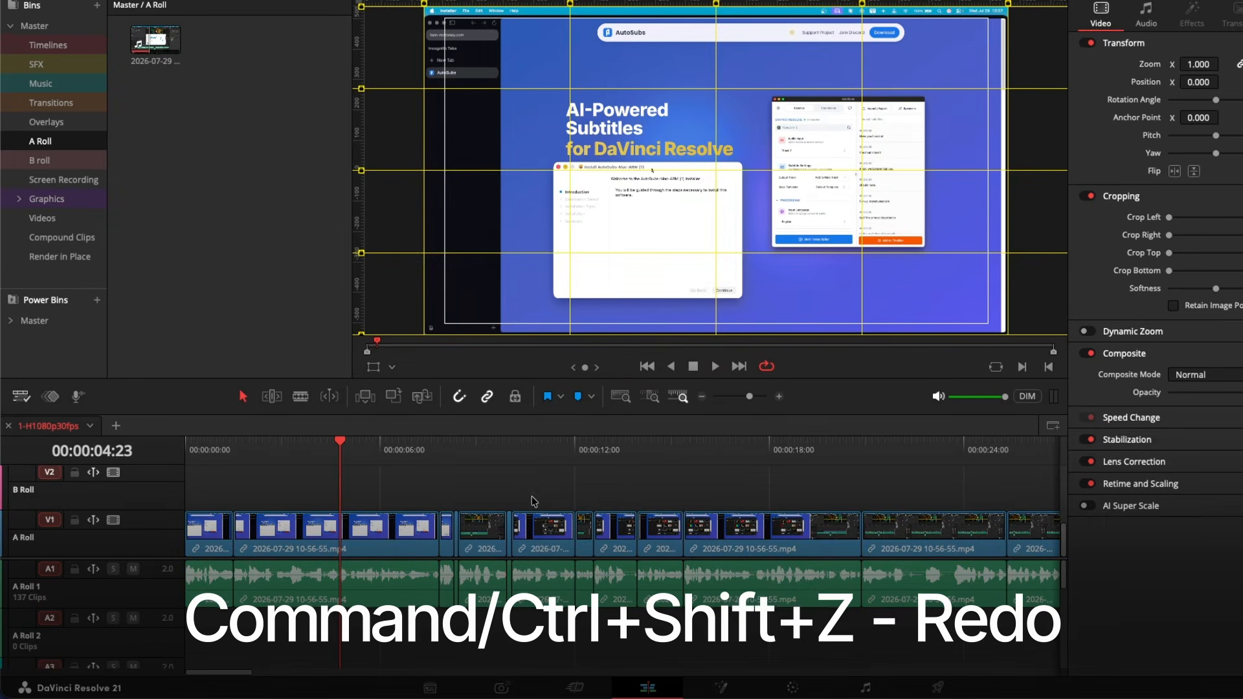
{"action": "key", "text": "ctrl+shift+z"}
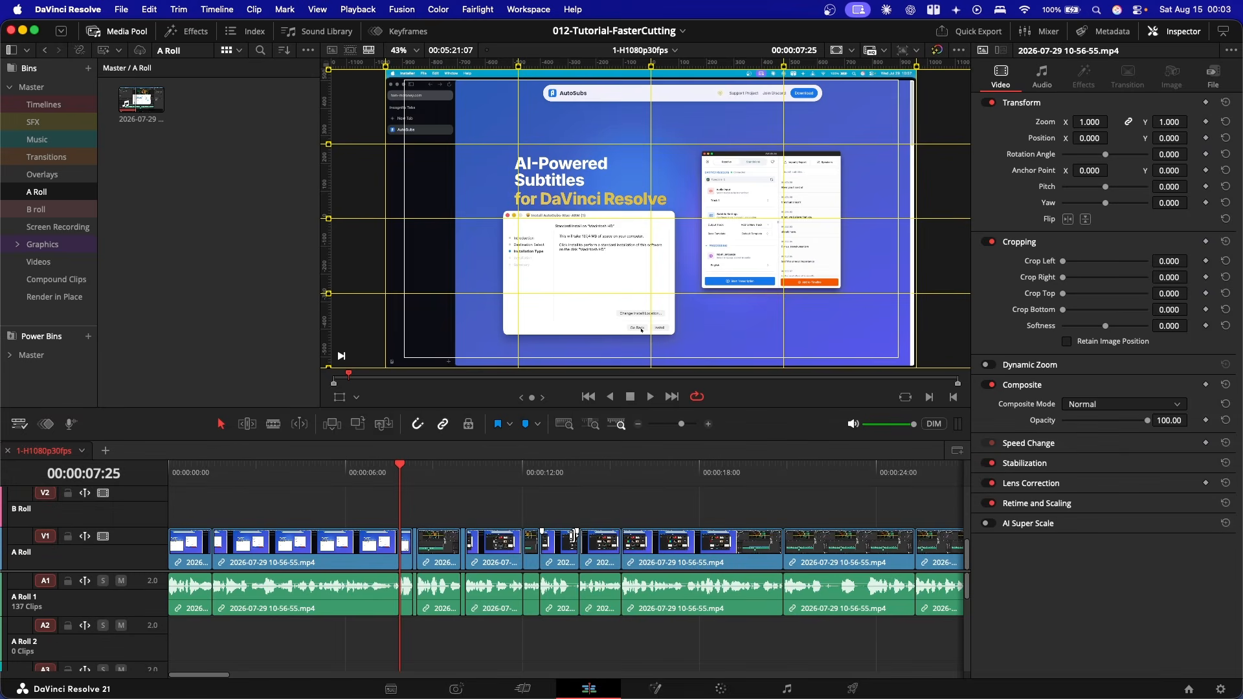
Select all clips from the playhead at 00:00:07:25 onward, try shifting them along the timeline, and undo the move.
{"action": "key", "text": "alt+y"}
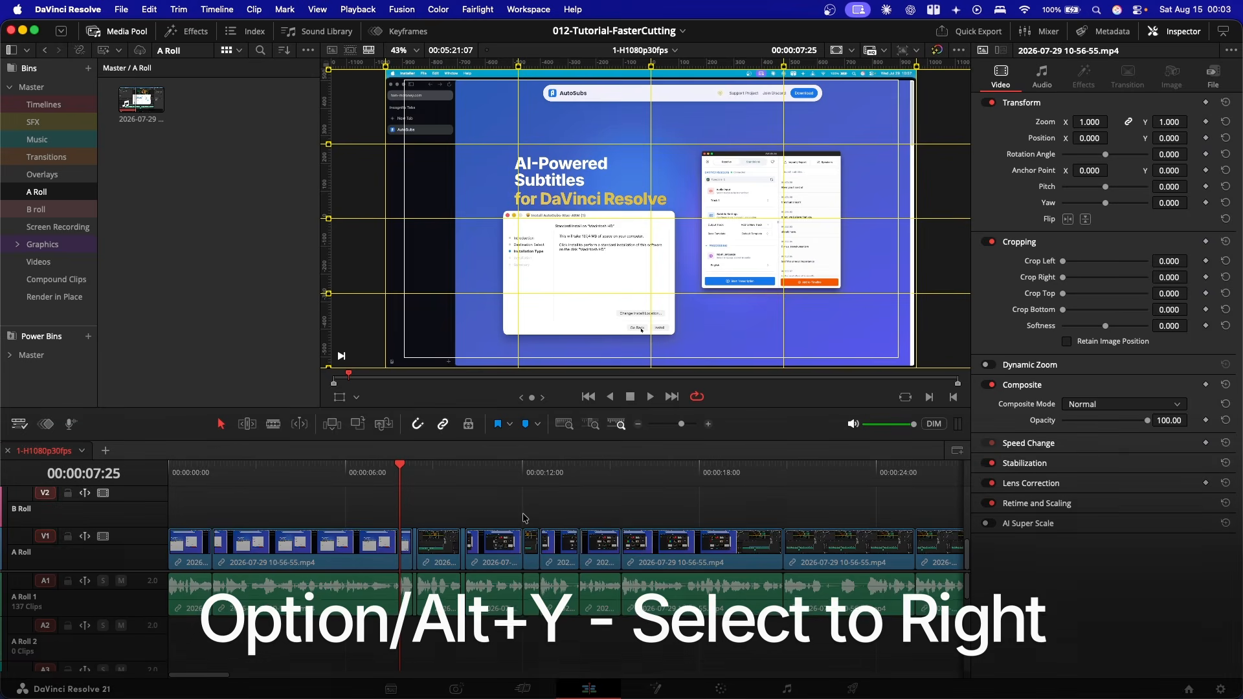
{"action": "scroll", "coordinate": [505, 580], "scroll_direction": "down", "scroll_amount": 10}
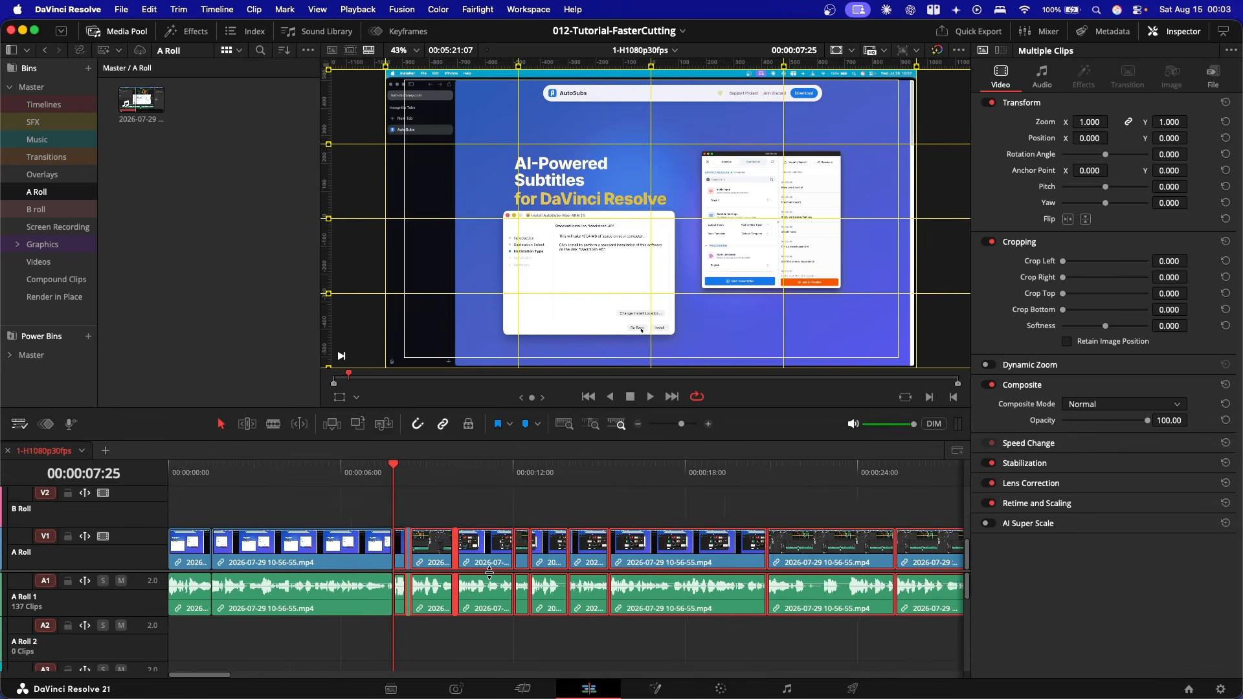
{"action": "scroll", "coordinate": [425, 552], "scroll_direction": "up", "scroll_amount": 6}
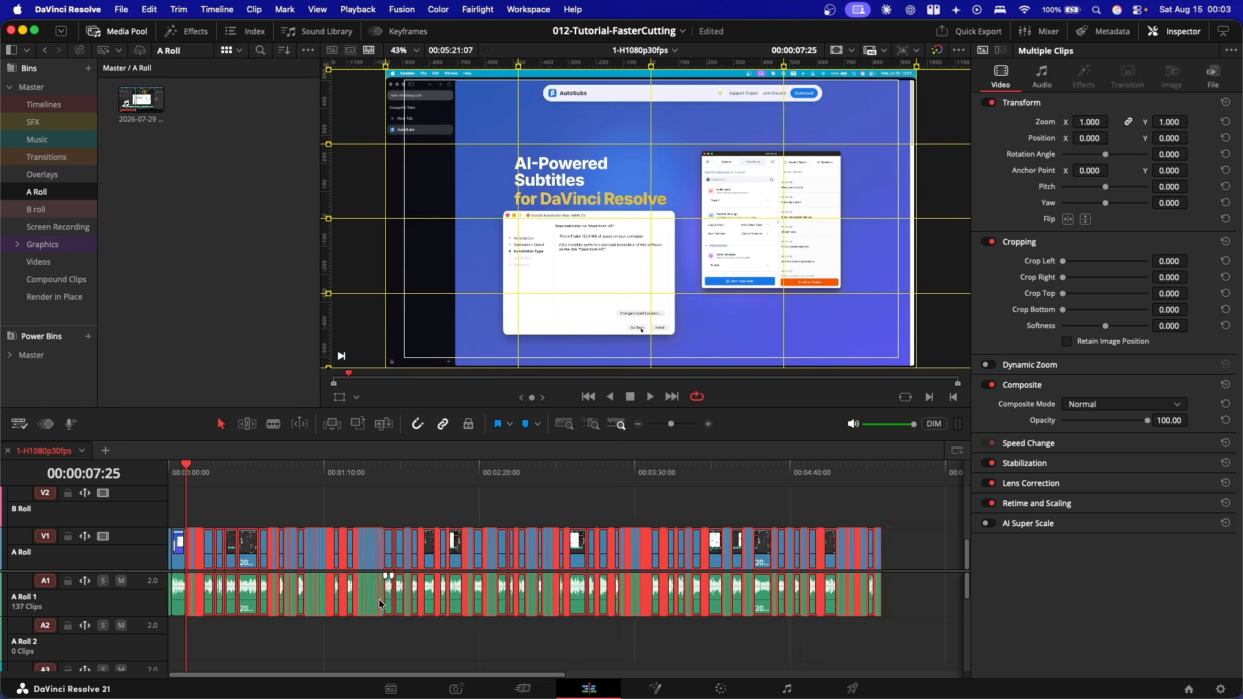
{"action": "left_click_drag", "start_coordinate": [425, 552], "coordinate": [602, 553]}
{"action": "key", "text": "super+z"}
{"action": "scroll", "coordinate": [416, 583], "scroll_direction": "up", "scroll_amount": 3}
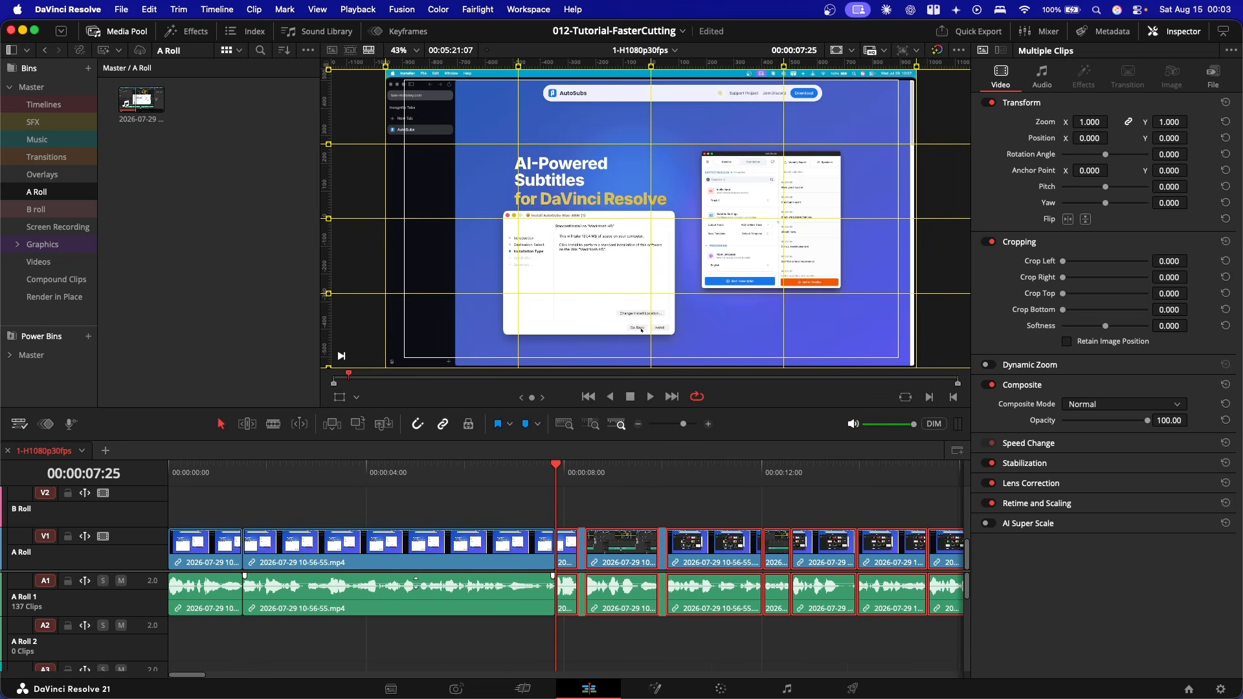
{"action": "scroll", "coordinate": [569, 575], "scroll_direction": "down", "scroll_amount": 5}
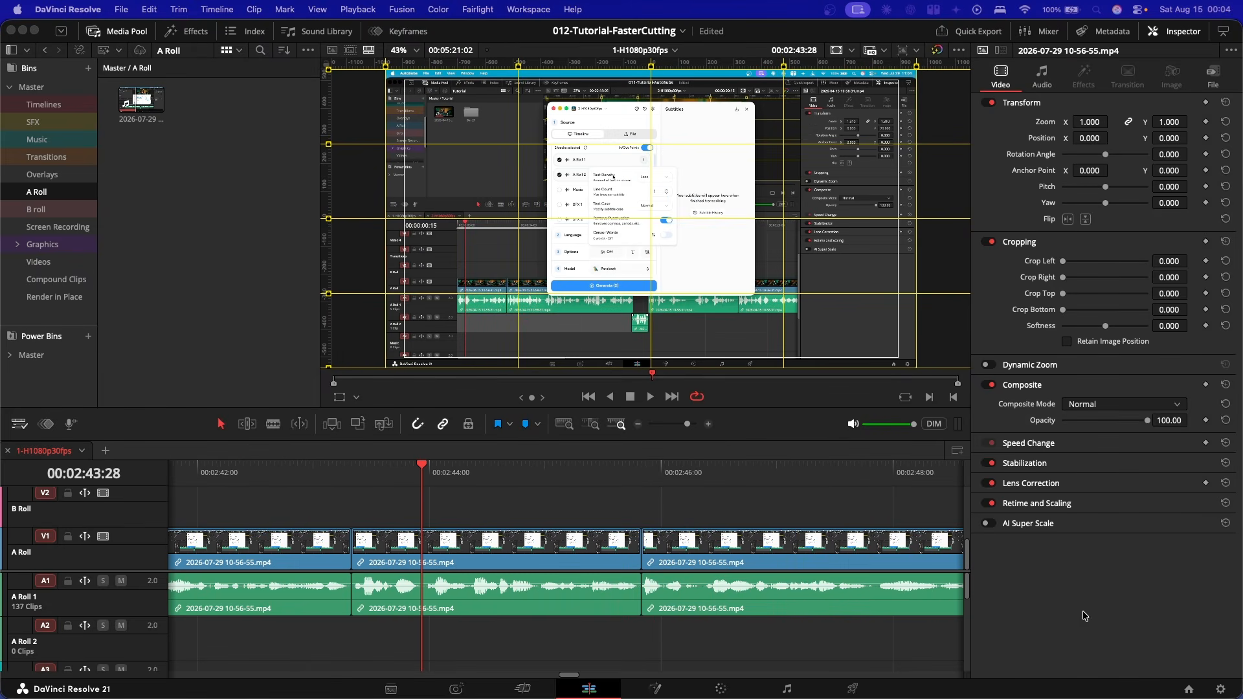
Play through the cut just before 00:02:46:00 and extend the end of its outgoing clip by about 7 frames in trim edit mode.
{"action": "key", "text": "t"}
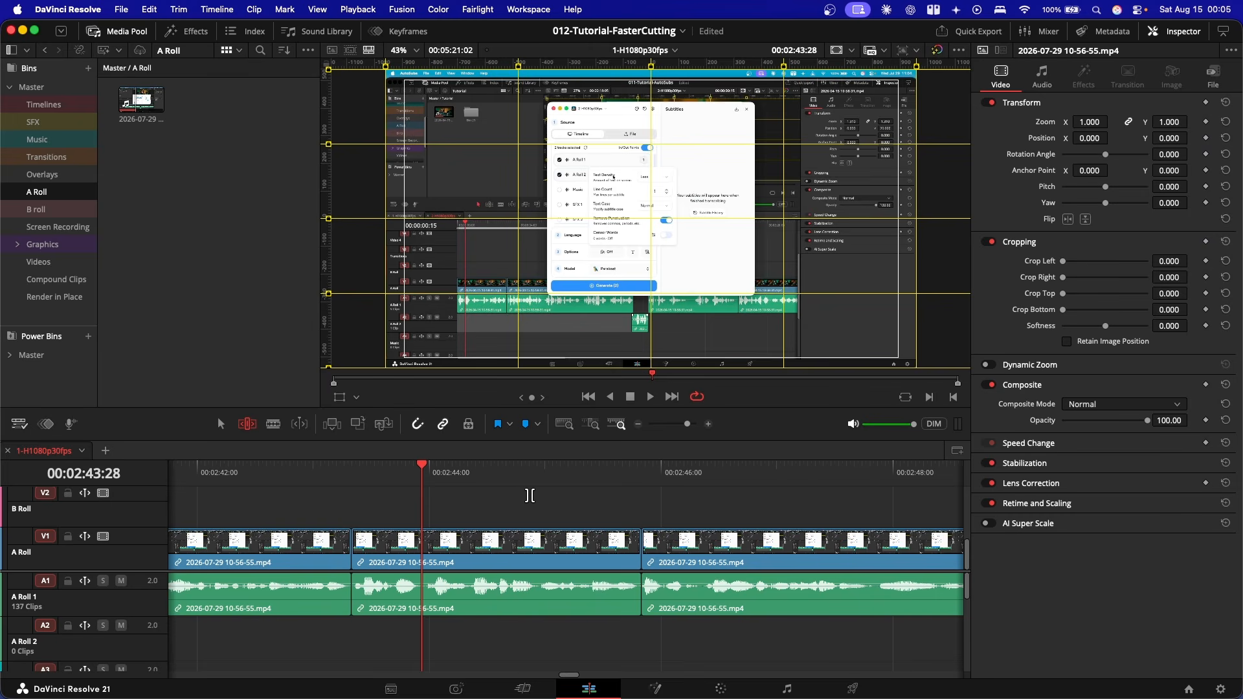
{"action": "key", "text": "space"}
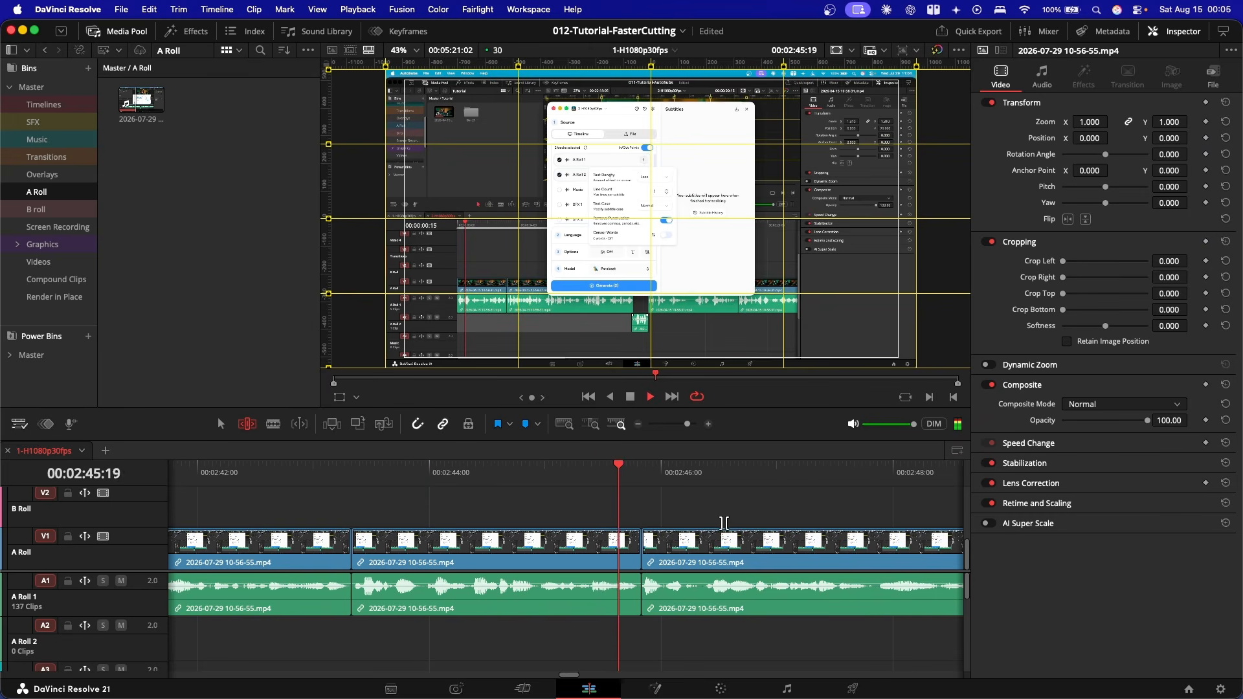
{"action": "key", "text": "space"}
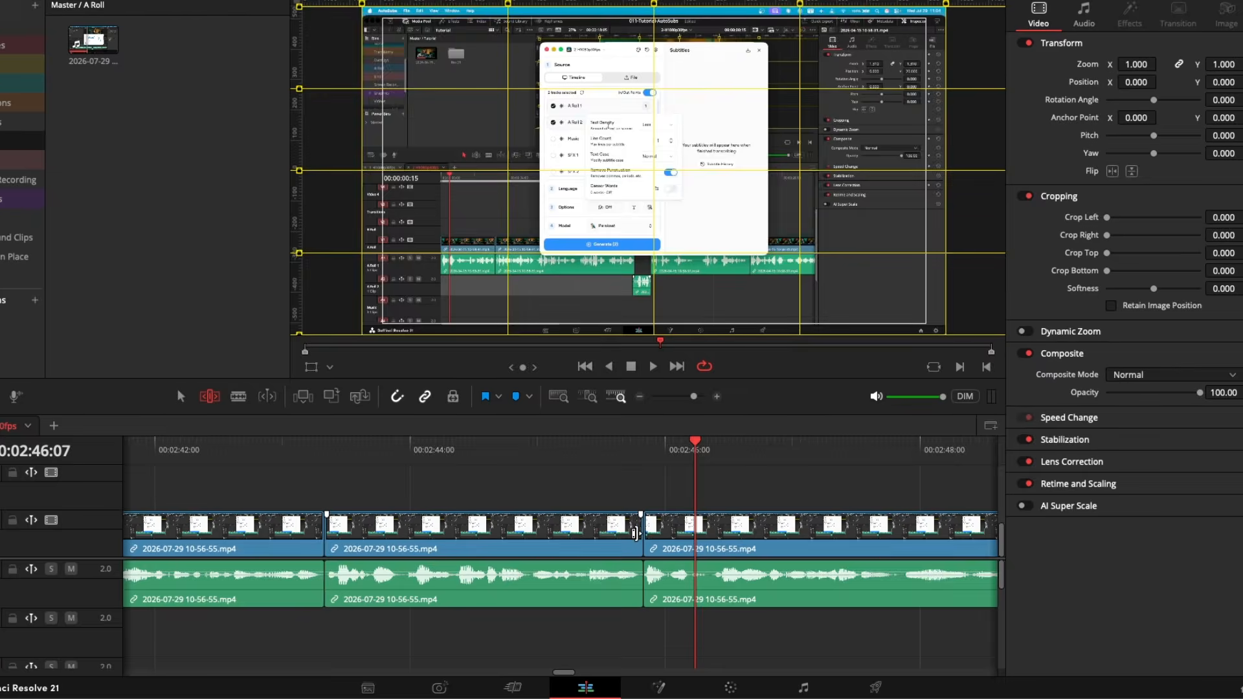
{"action": "left_click_drag", "start_coordinate": [635, 532], "coordinate": [671, 532]}
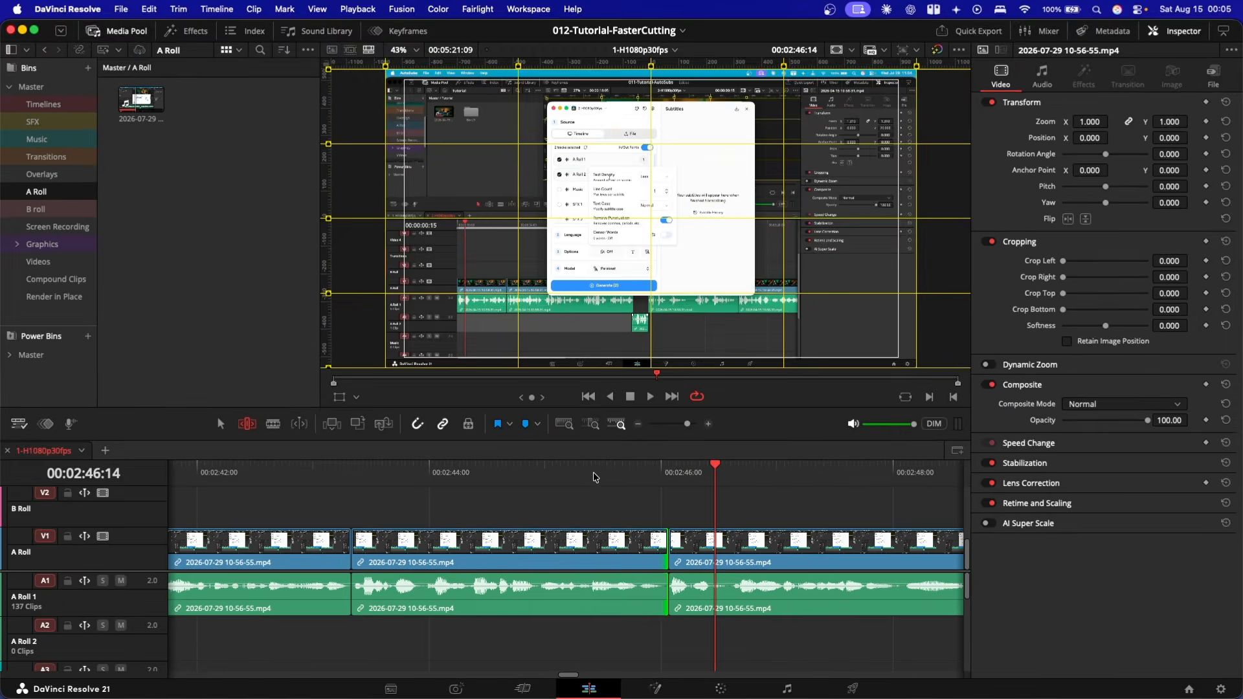
Replay the trimmed cut from 00:02:45:01 and extend the same clip end by about 12 more frames in trim edit mode.
{"action": "key", "text": "a"}
{"action": "left_click", "coordinate": [550, 479]}
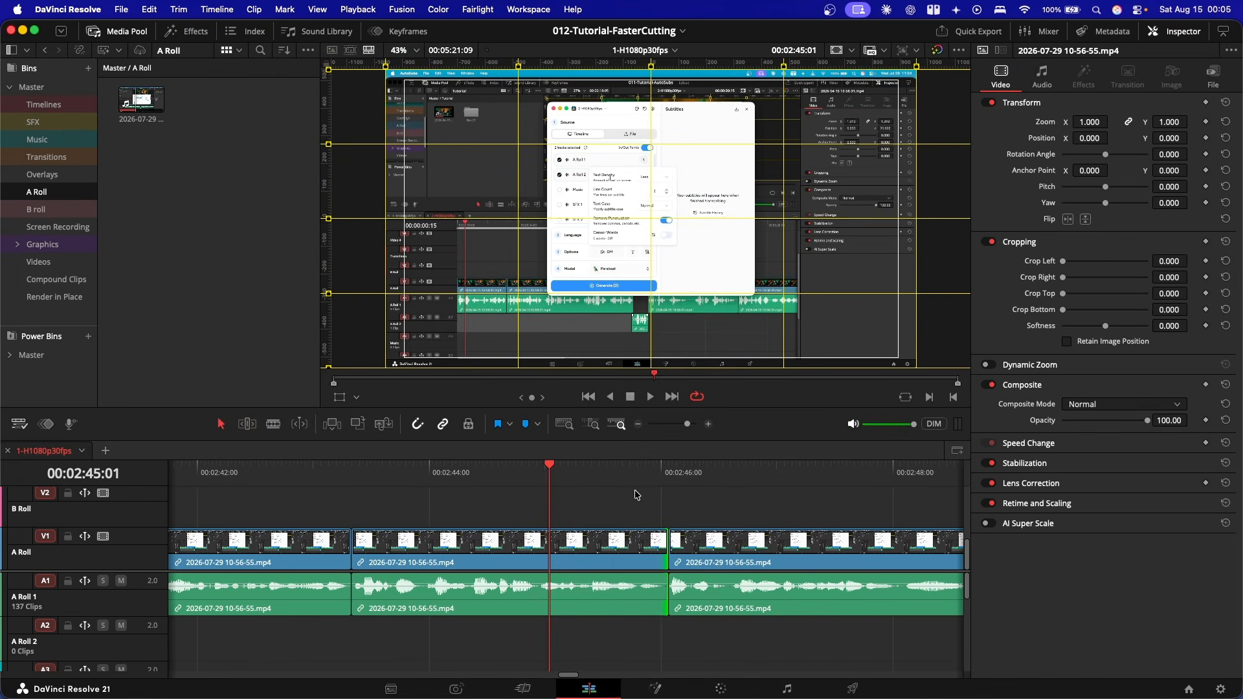
{"action": "key", "text": "space"}
{"action": "key", "text": "space"}
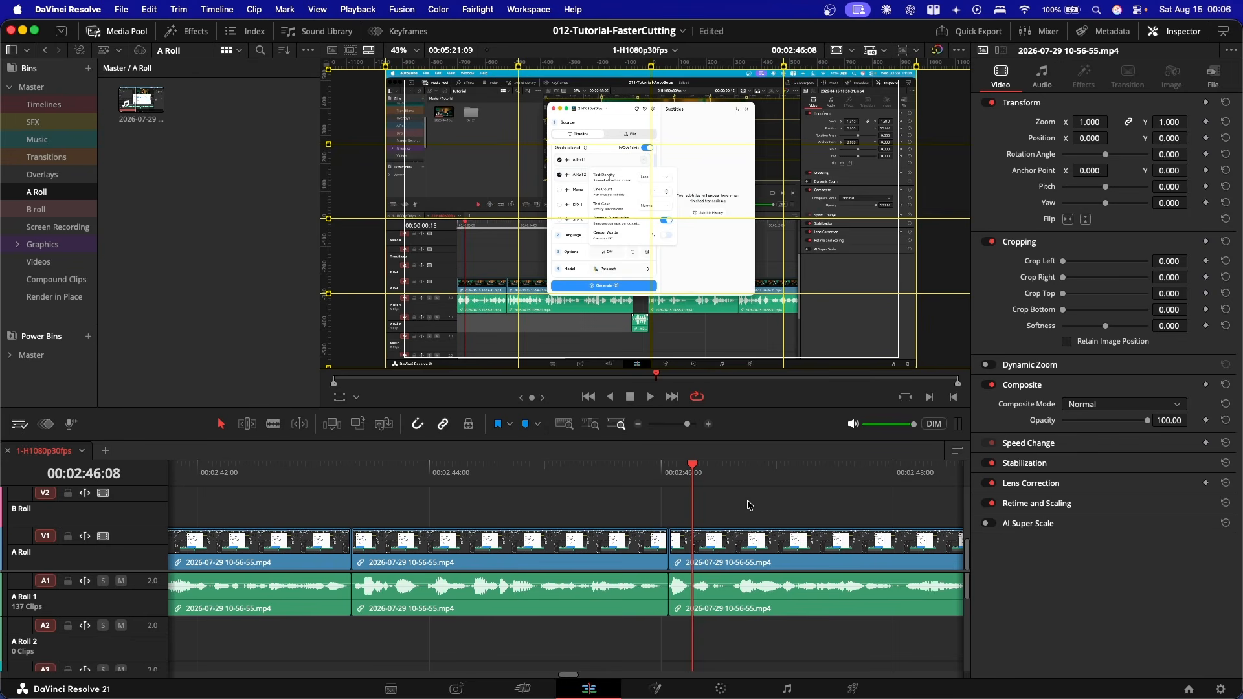
{"action": "key", "text": "t"}
{"action": "left_click_drag", "start_coordinate": [664, 546], "coordinate": [706, 546]}
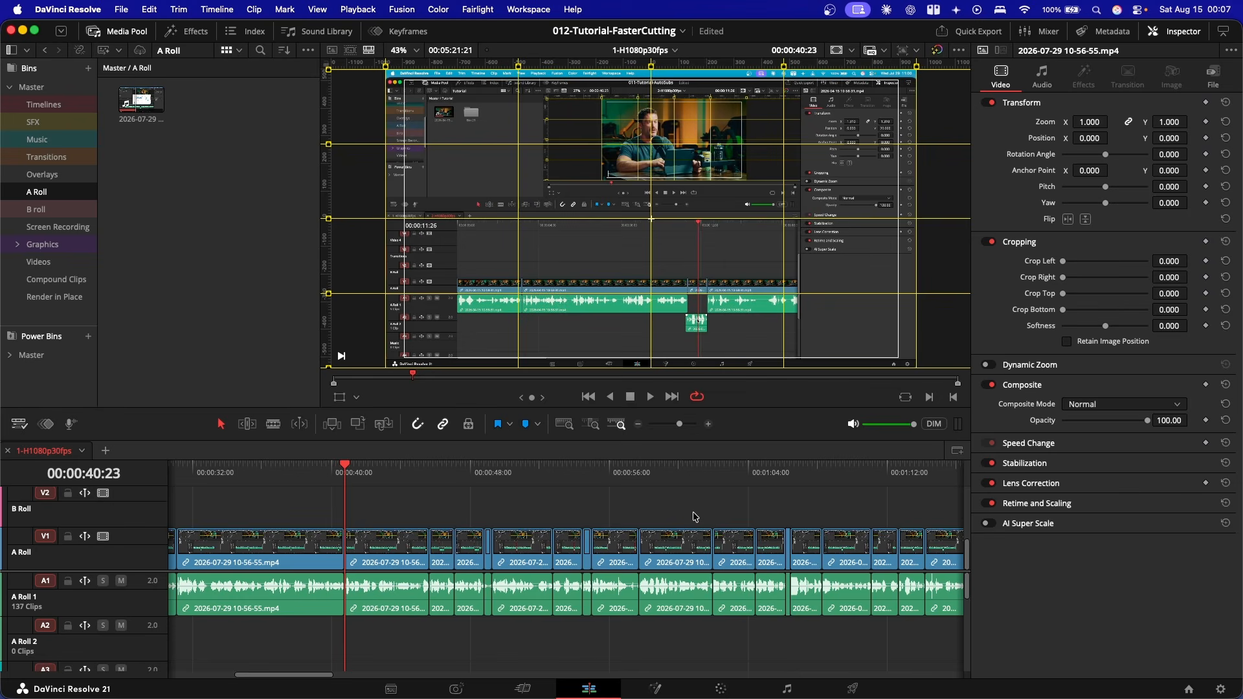
Review the timeline at fast-forward playback speed from 00:00:40:23.
{"action": "key", "text": "l"}
{"action": "key", "text": "l"}
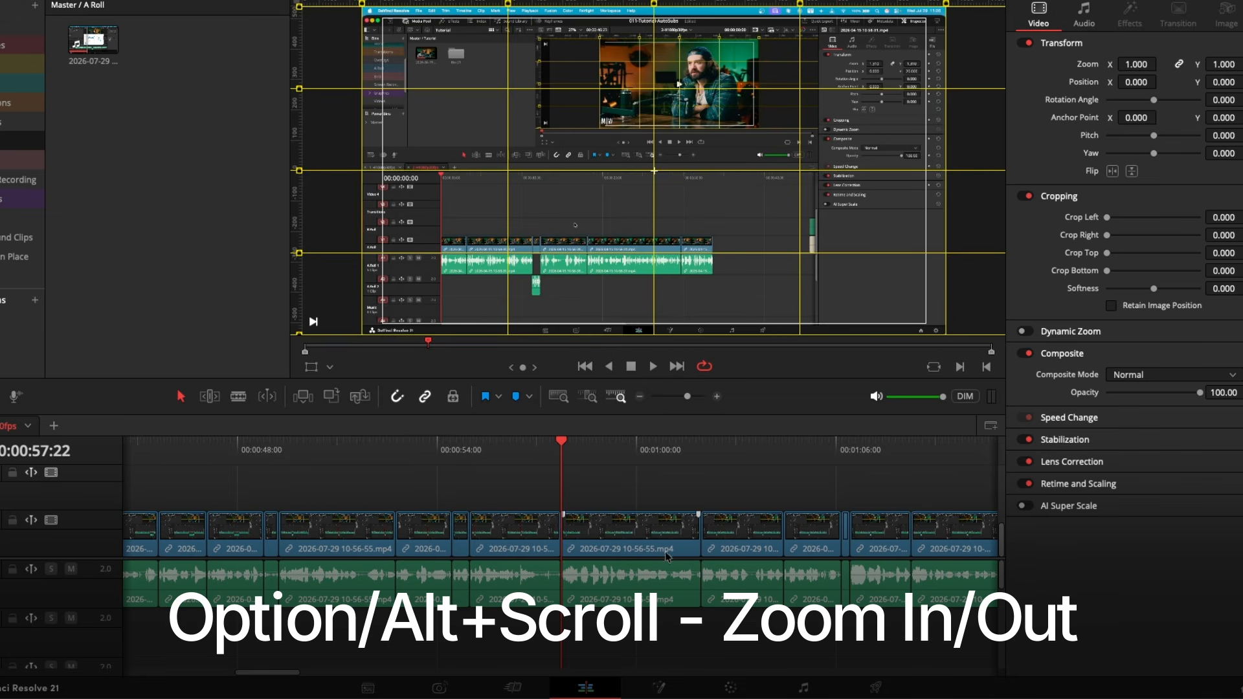
{"action": "scroll", "coordinate": [669, 568], "scroll_direction": "down", "scroll_amount": 4}
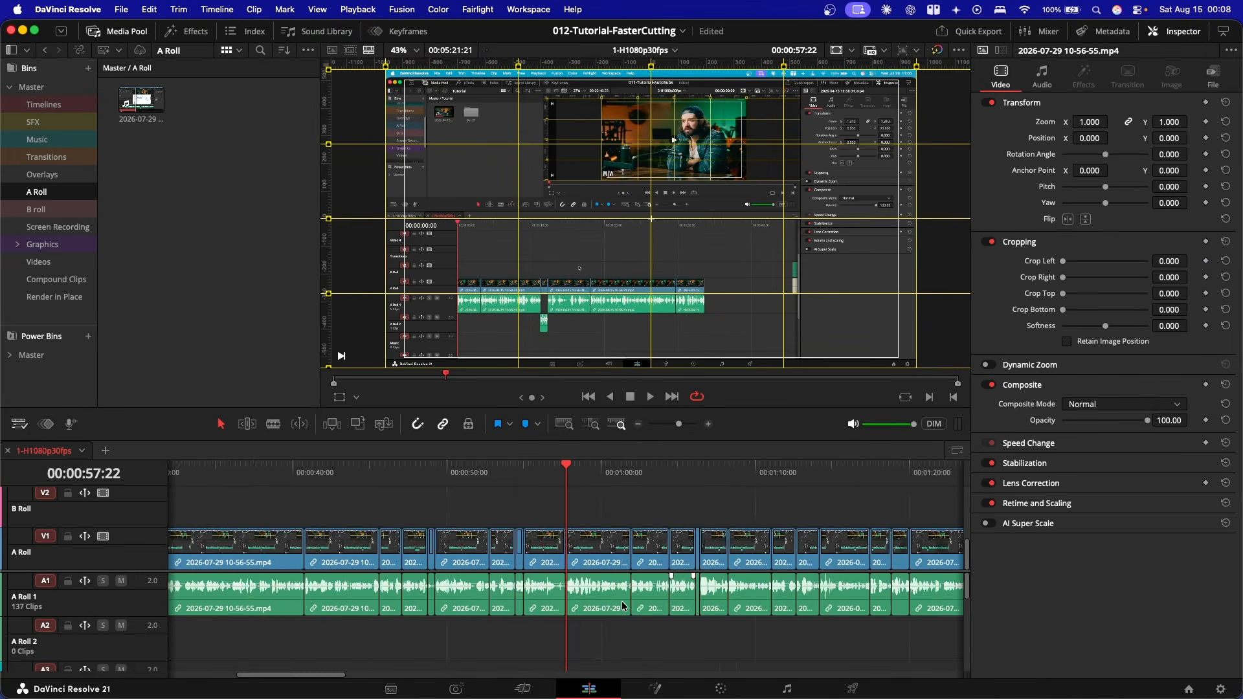
Examine the clips before and after the playhead at 00:00:57:22 at a closer timeline zoom.
{"action": "scroll", "coordinate": [622, 606], "scroll_direction": "up", "scroll_amount": 4}
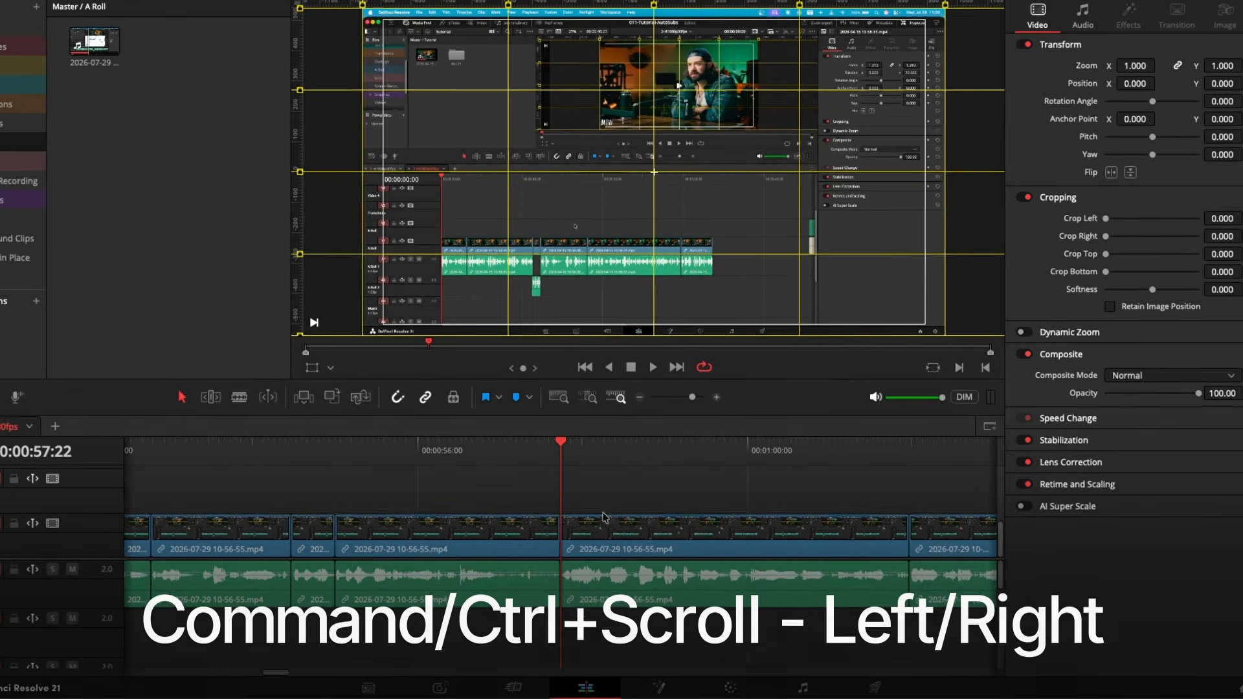
{"action": "scroll", "coordinate": [612, 565], "scroll_direction": "left", "scroll_amount": 8}
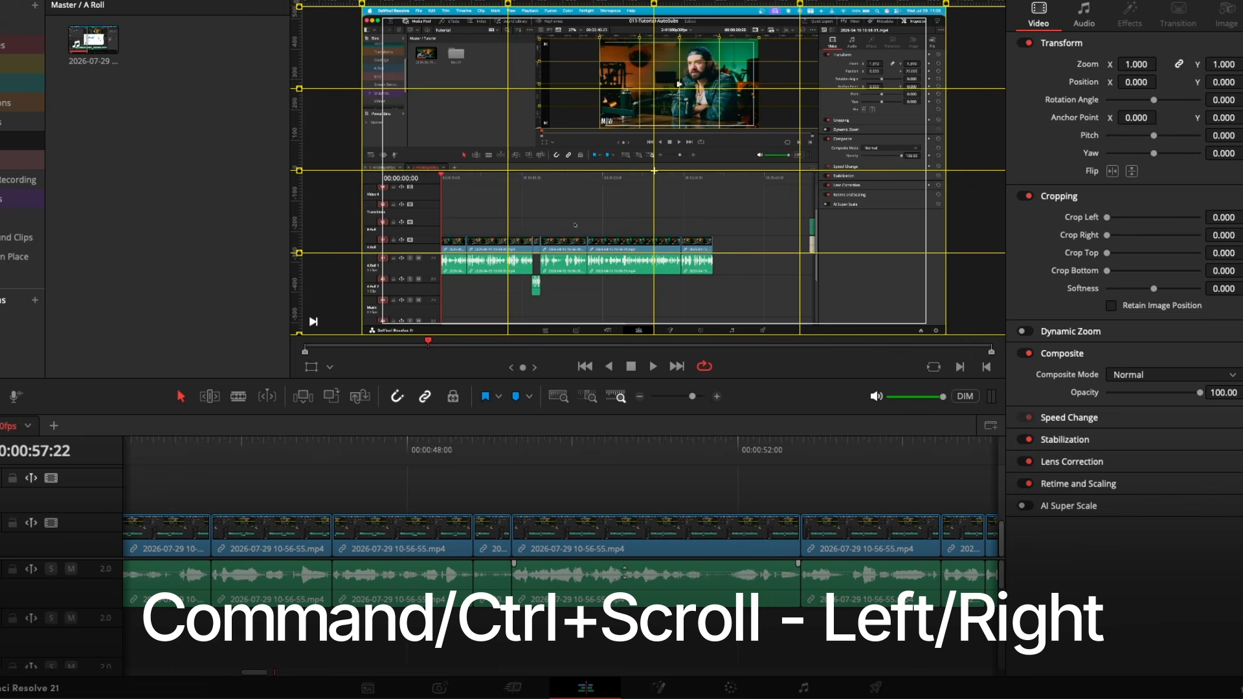
{"action": "scroll", "coordinate": [570, 563], "scroll_direction": "right", "scroll_amount": 8}
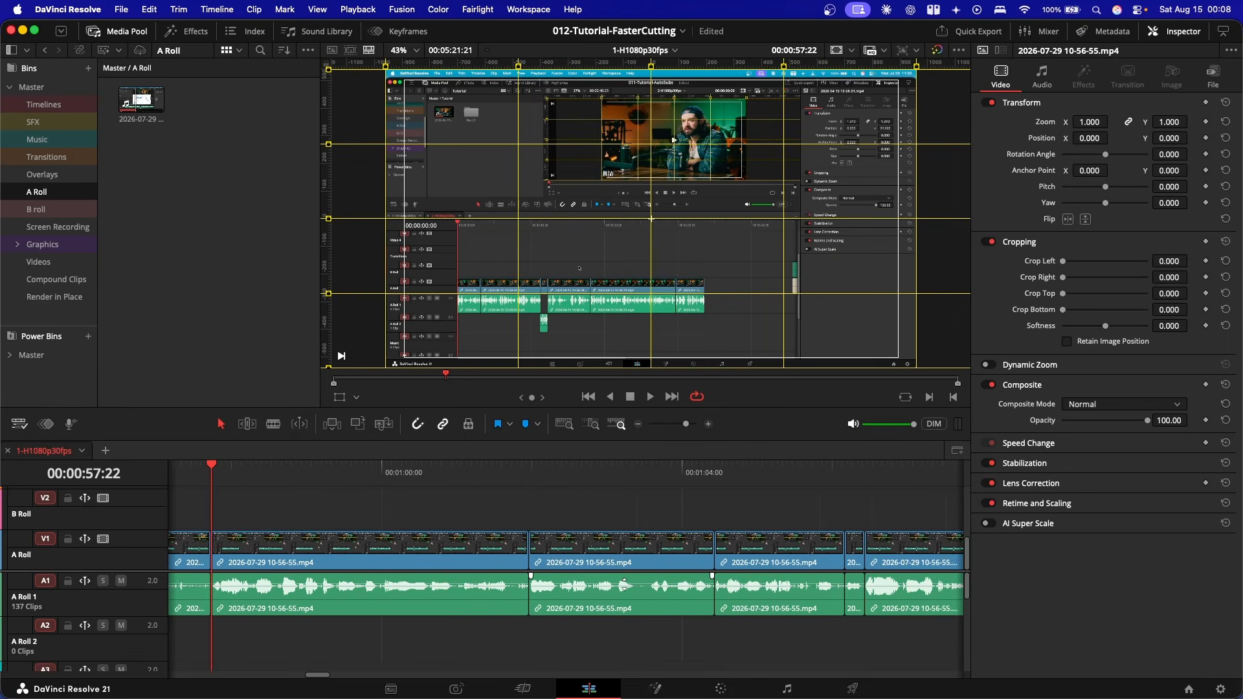
{"action": "scroll", "coordinate": [541, 561], "scroll_direction": "left", "scroll_amount": 3}
{"action": "scroll", "coordinate": [543, 559], "scroll_direction": "right", "scroll_amount": 3}
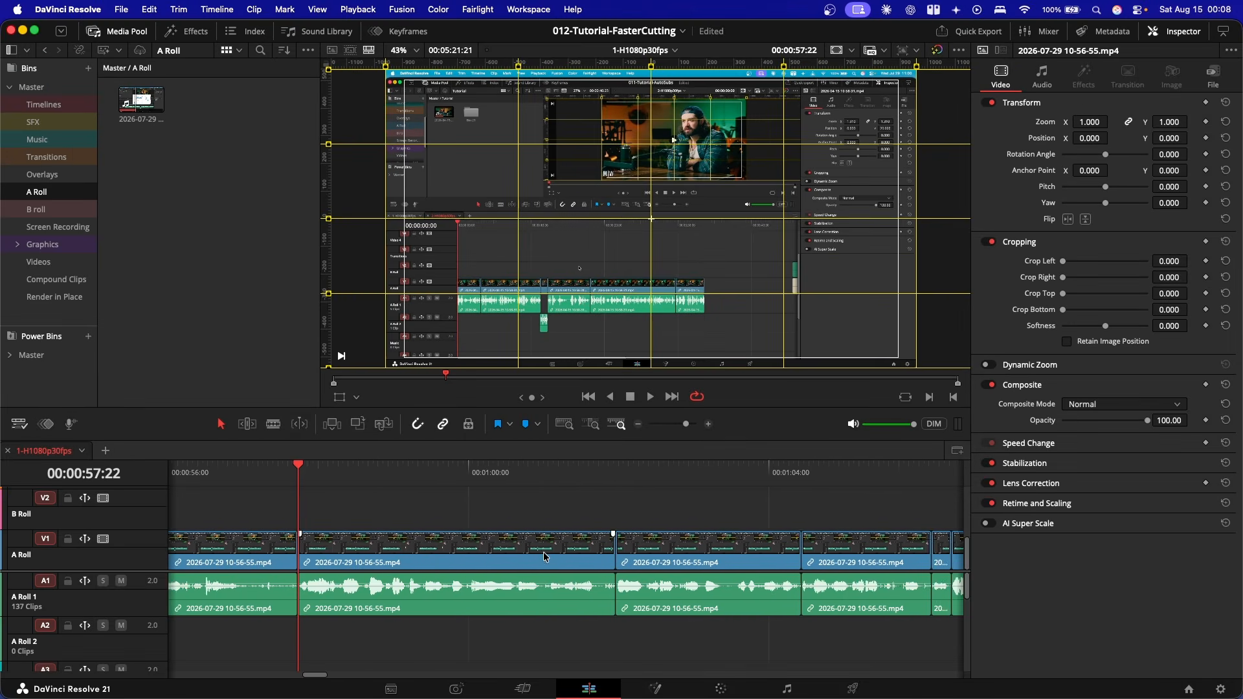
{"action": "scroll", "coordinate": [544, 556], "scroll_direction": "left", "scroll_amount": 2}
{"action": "scroll", "coordinate": [543, 562], "scroll_direction": "right", "scroll_amount": 2}
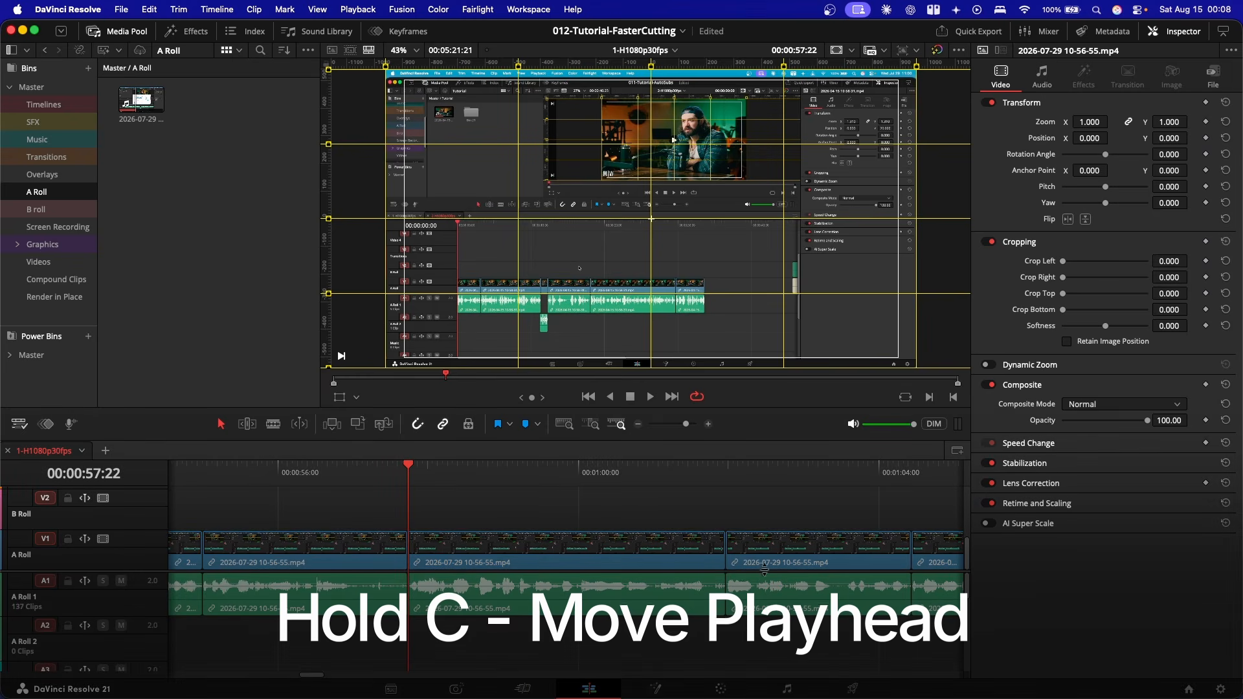
Scrub the playhead to 00:01:03:02, move it back to 00:01:01:01, and play the timeline from there.
{"action": "key", "text": "c"}
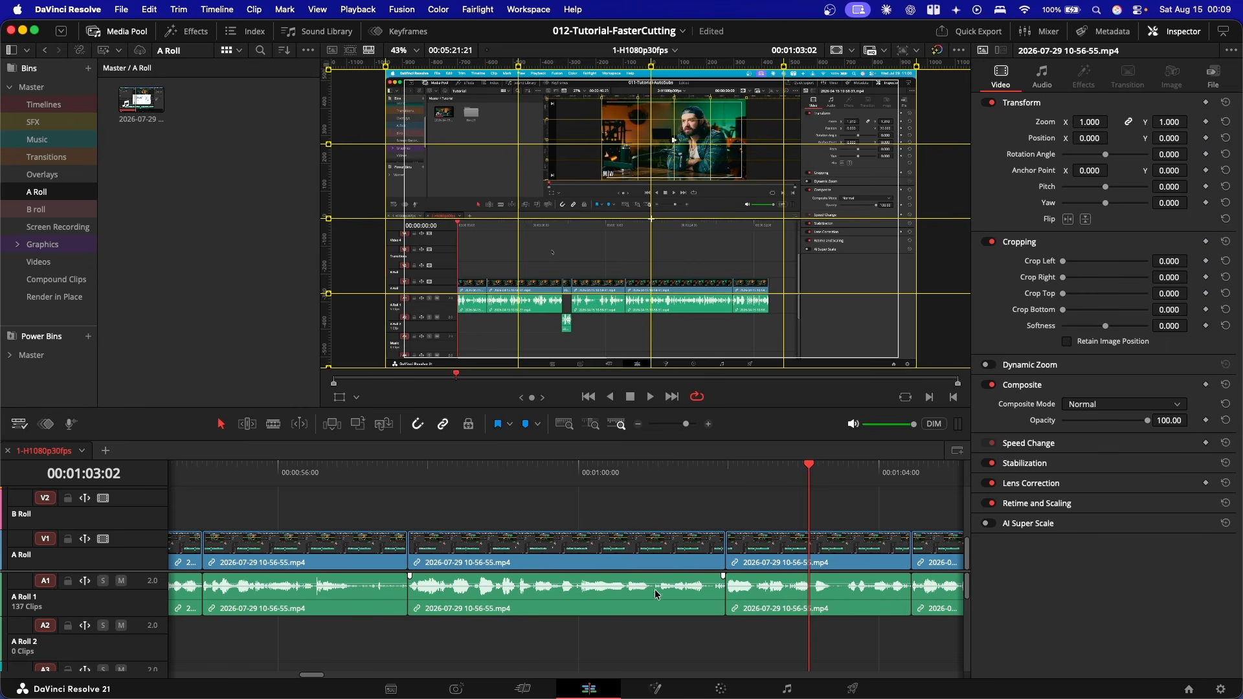
{"action": "key", "text": "c"}
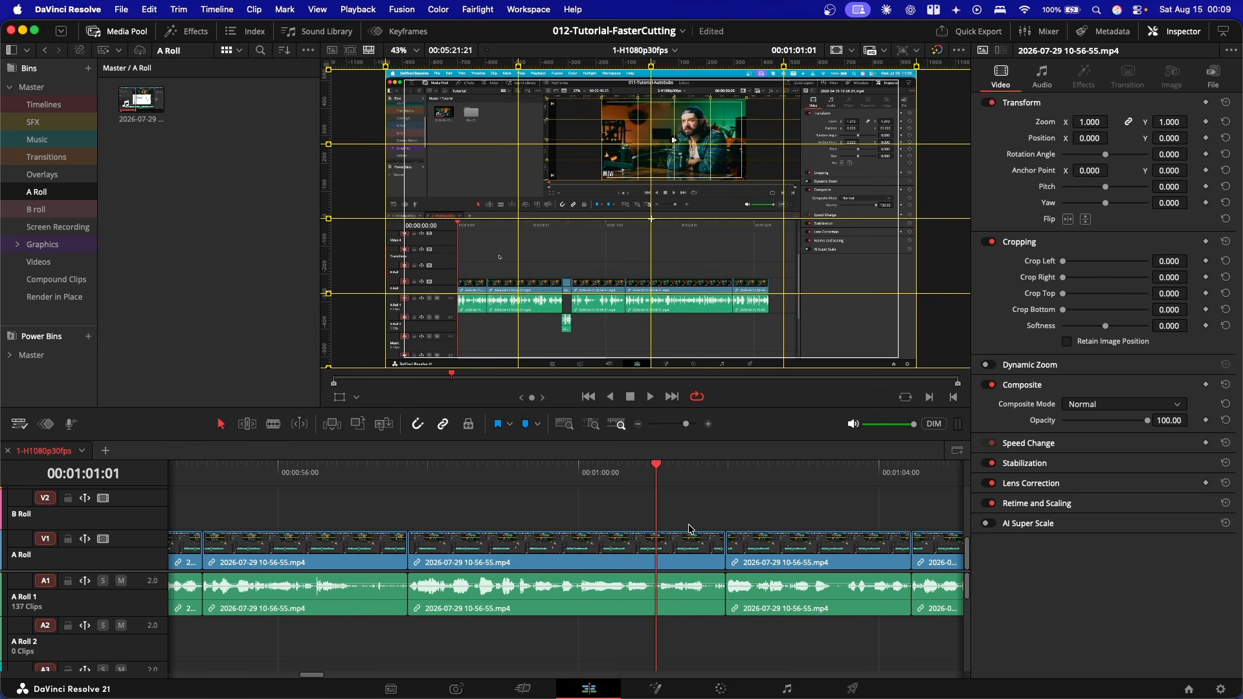
{"action": "scroll", "coordinate": [716, 543], "scroll_direction": "right", "scroll_amount": 3}
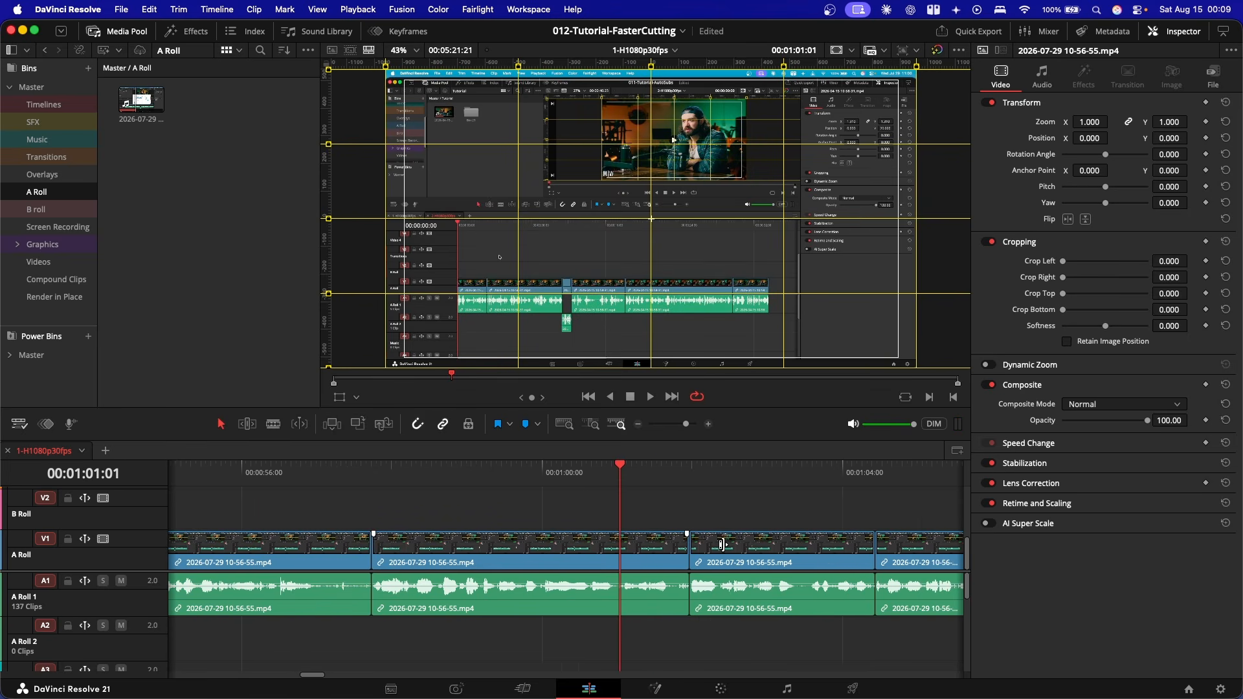
{"action": "scroll", "coordinate": [657, 554], "scroll_direction": "right", "scroll_amount": 3}
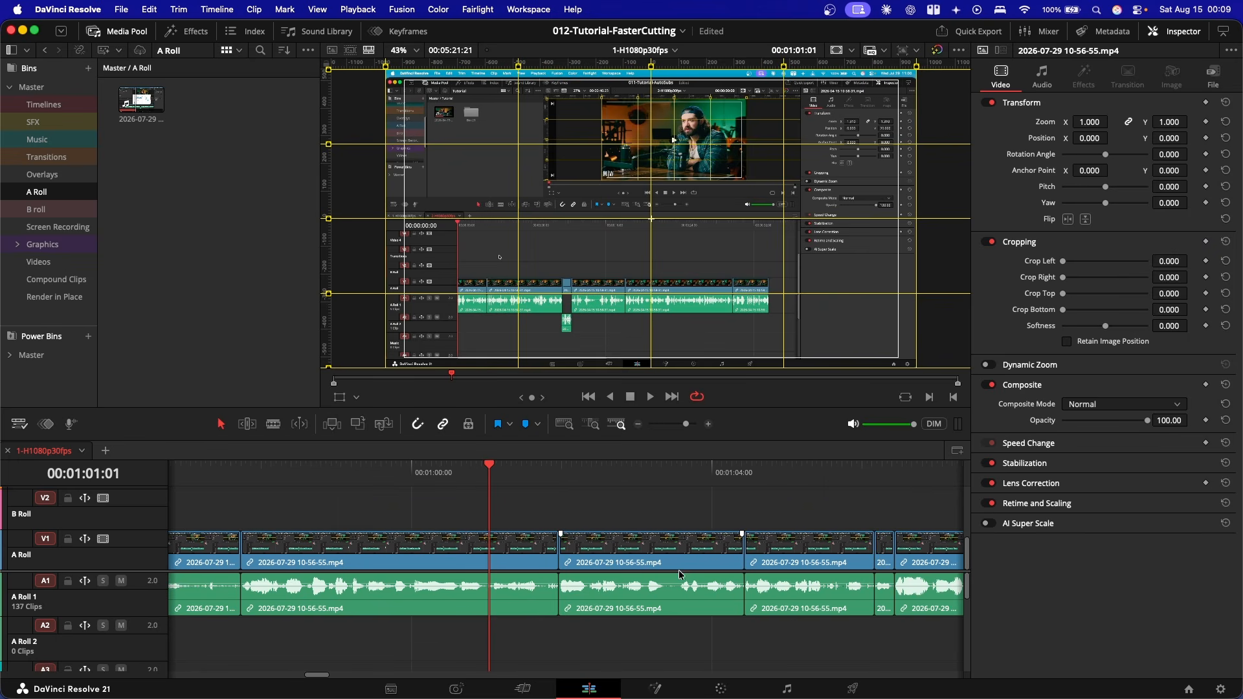
{"action": "scroll", "coordinate": [678, 562], "scroll_direction": "right", "scroll_amount": 3}
{"action": "key", "text": "space"}
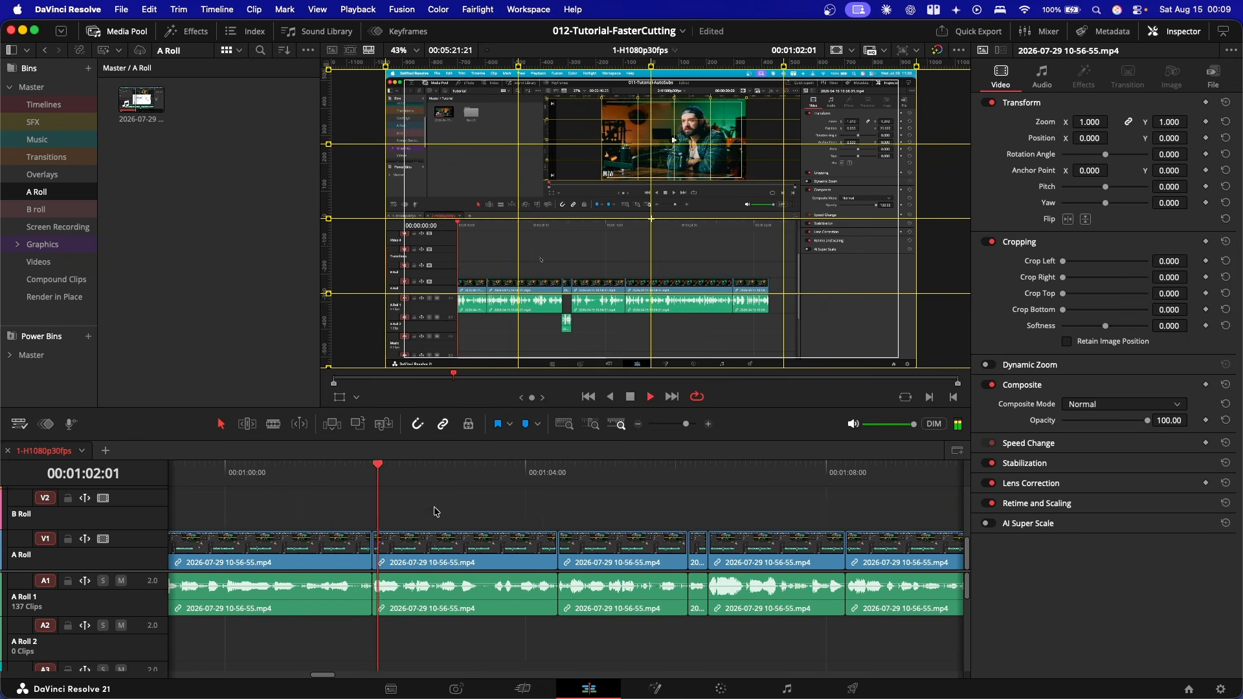
Delete one unwanted clip past 00:01:02:01 and ripple trim the end of the clip at 00:01:08:25 to the playhead.
{"action": "key", "text": "Delete"}
{"action": "scroll", "coordinate": [546, 519], "scroll_direction": "right", "scroll_amount": 2}
{"action": "scroll", "coordinate": [557, 558], "scroll_direction": "right", "scroll_amount": 5}
{"action": "left_click", "coordinate": [503, 480]}
{"action": "key", "text": "shift+]"}
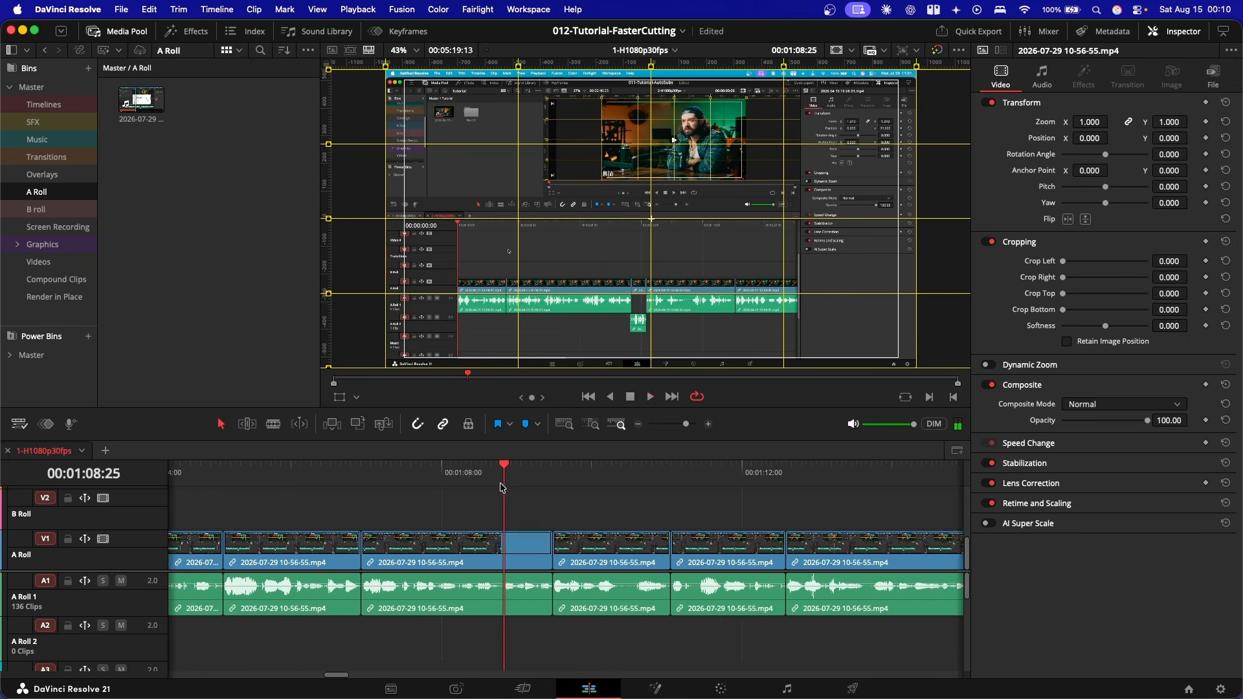
Ripple trim the end of the clip following 00:01:08:25, and ripple trim another clip just past 00:01:16:17.
{"action": "left_click", "coordinate": [567, 480]}
{"action": "key", "text": "shift+]"}
{"action": "scroll", "coordinate": [651, 518], "scroll_direction": "right", "scroll_amount": 5}
{"action": "scroll", "coordinate": [650, 530], "scroll_direction": "right", "scroll_amount": 3}
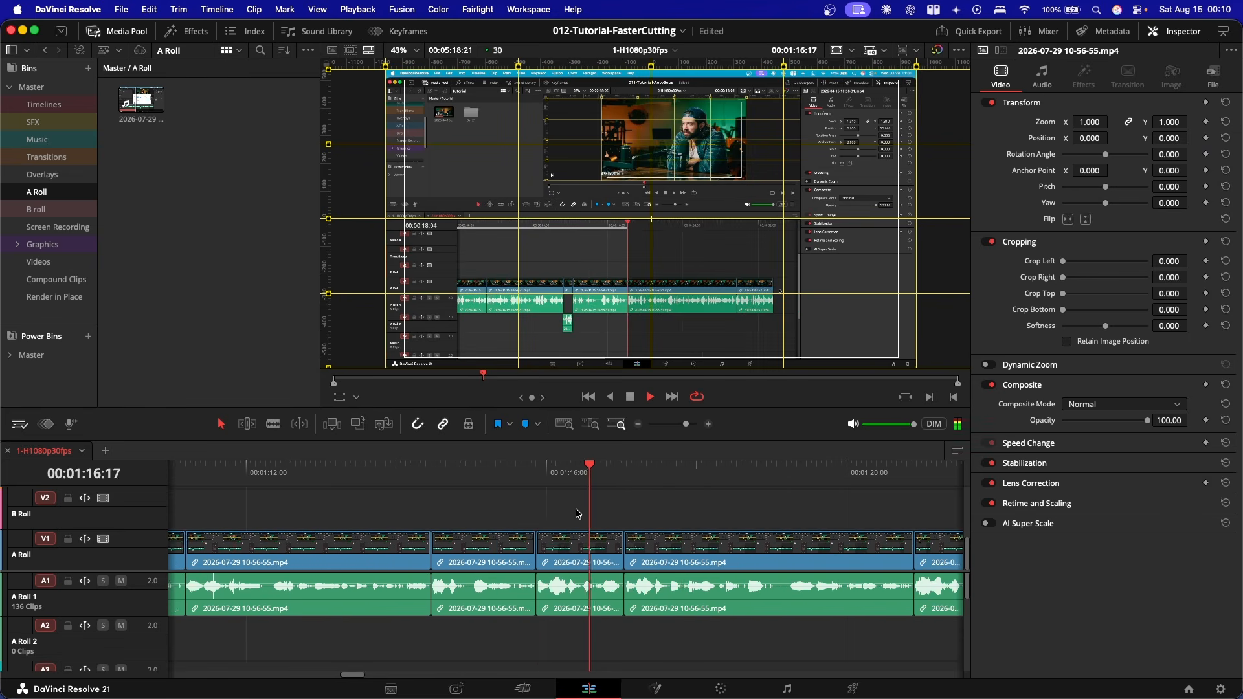
{"action": "left_click", "coordinate": [648, 473]}
{"action": "key", "text": "shift+super+]"}
Play through the next cuts before 00:01:23:02 and extend a clip's end by a few frames in trim edit mode.
{"action": "scroll", "coordinate": [644, 553], "scroll_direction": "right", "scroll_amount": 4}
{"action": "key", "text": "space"}
{"action": "scroll", "coordinate": [518, 561], "scroll_direction": "right", "scroll_amount": 3}
{"action": "key", "text": "t"}
{"action": "left_click_drag", "start_coordinate": [448, 558], "coordinate": [460, 558]}
{"action": "key", "text": "space"}
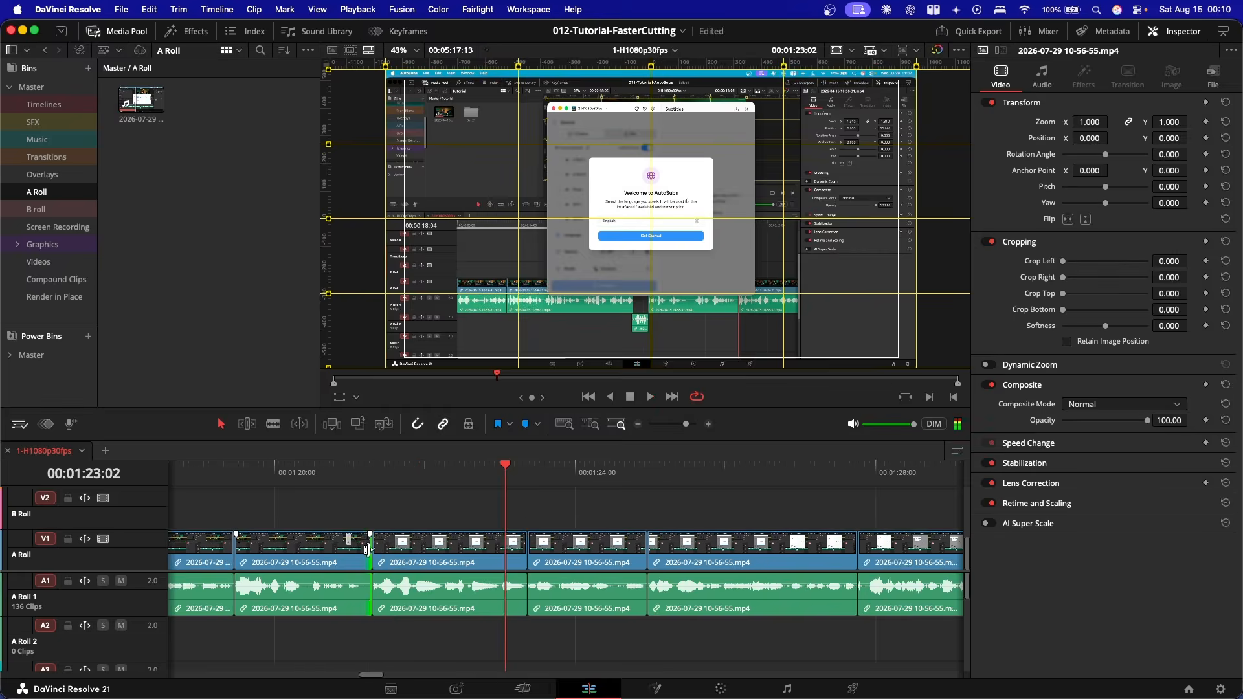
Extend the end of the clip at the cut just after 00:01:21:00 in trim edit mode and delete the unwanted clip.
{"action": "left_click", "coordinate": [352, 473]}
{"action": "left_click_drag", "start_coordinate": [370, 558], "coordinate": [507, 559]}
{"action": "key", "text": "a"}
{"action": "scroll", "coordinate": [622, 563], "scroll_direction": "right", "scroll_amount": 4}
{"action": "left_click", "coordinate": [455, 559]}
{"action": "key", "text": "Delete"}
Delete the short fragment after the cut near 00:01:30:15 and the unwanted clip following it.
{"action": "scroll", "coordinate": [499, 509], "scroll_direction": "right", "scroll_amount": 3}
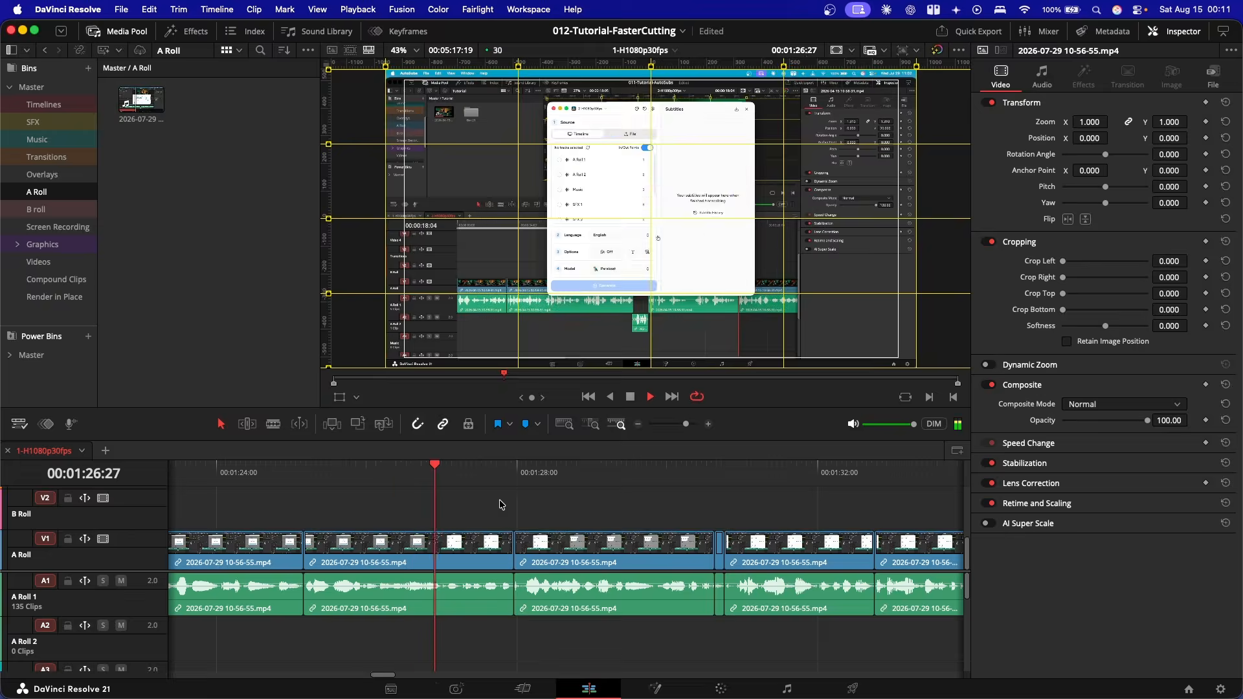
{"action": "scroll", "coordinate": [635, 542], "scroll_direction": "right", "scroll_amount": 3}
{"action": "left_click", "coordinate": [625, 476]}
{"action": "left_click", "coordinate": [602, 558]}
{"action": "key", "text": "Delete"}
{"action": "key", "text": "space"}
{"action": "left_click", "coordinate": [668, 562]}
{"action": "key", "text": "Delete"}
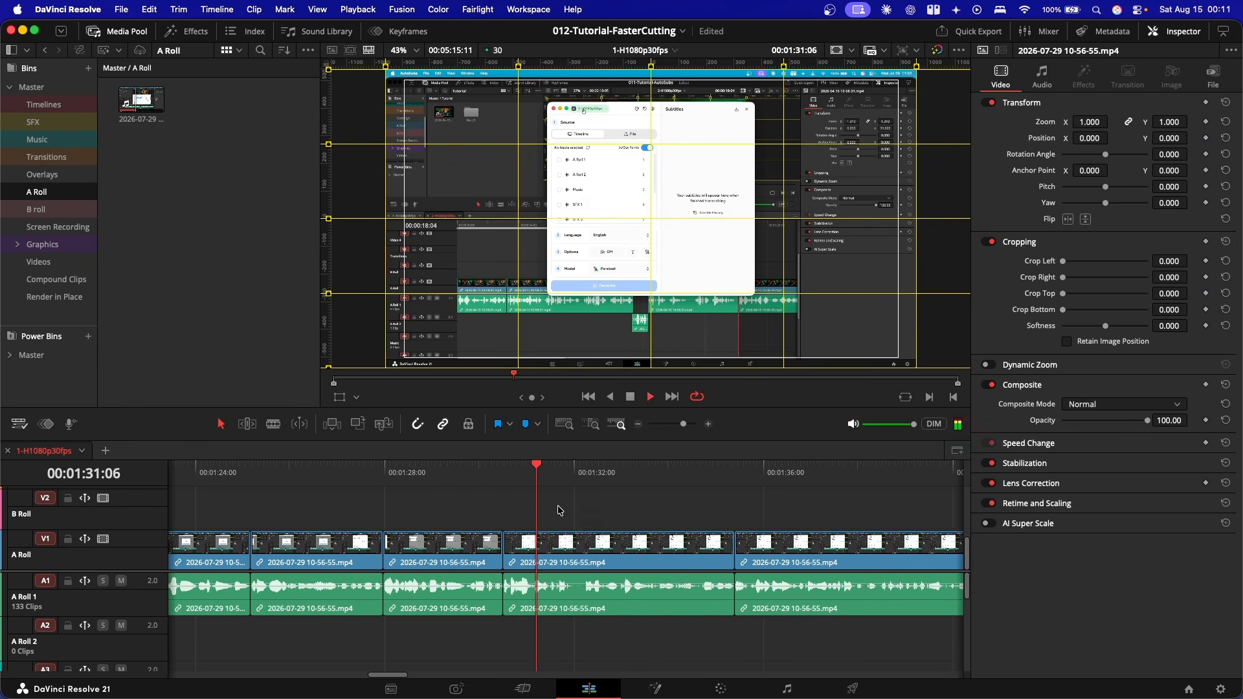
Add a blue timeline marker and align it with the clip start at 00:01:30:15.
{"action": "key", "text": "space"}
{"action": "key", "text": "m"}
{"action": "left_click_drag", "start_coordinate": [550, 480], "coordinate": [498, 480]}
Split the marked clip near 00:01:32:00 and ripple trim the start of its second part.
{"action": "key", "text": "super+b"}
{"action": "left_click", "coordinate": [589, 480]}
{"action": "key", "text": "super+shift+bracketleft"}
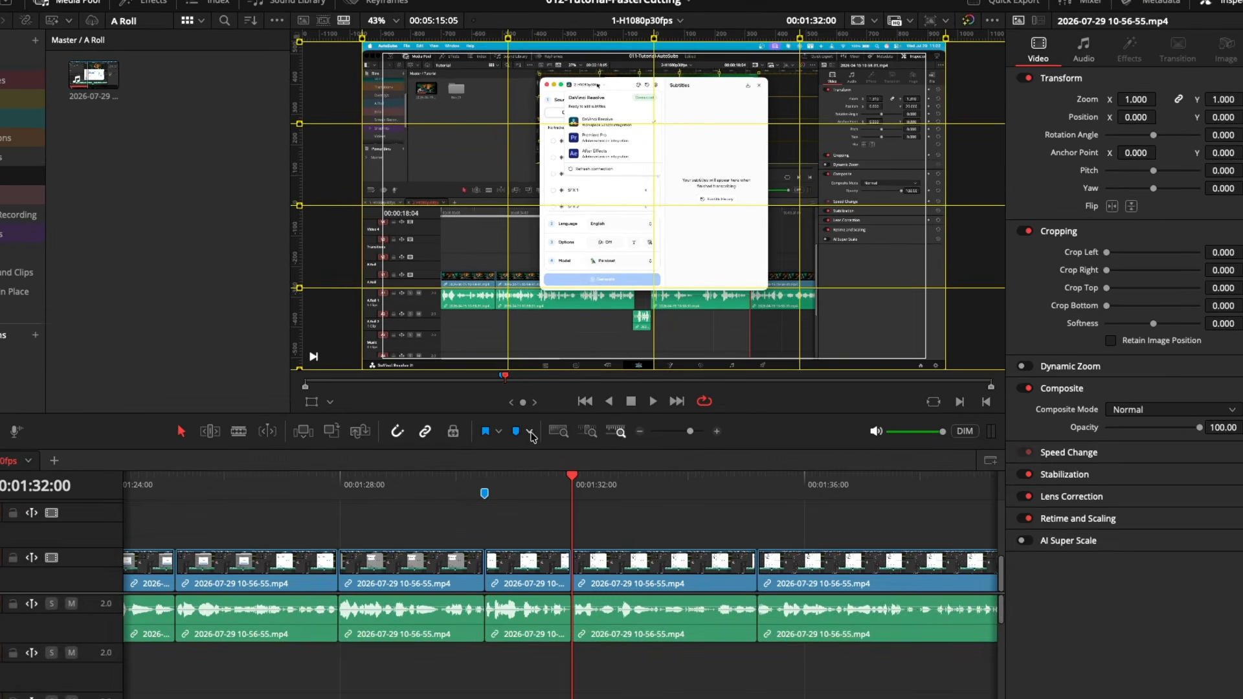
Look over the available marker colours without choosing one.
{"action": "left_click", "coordinate": [538, 428]}
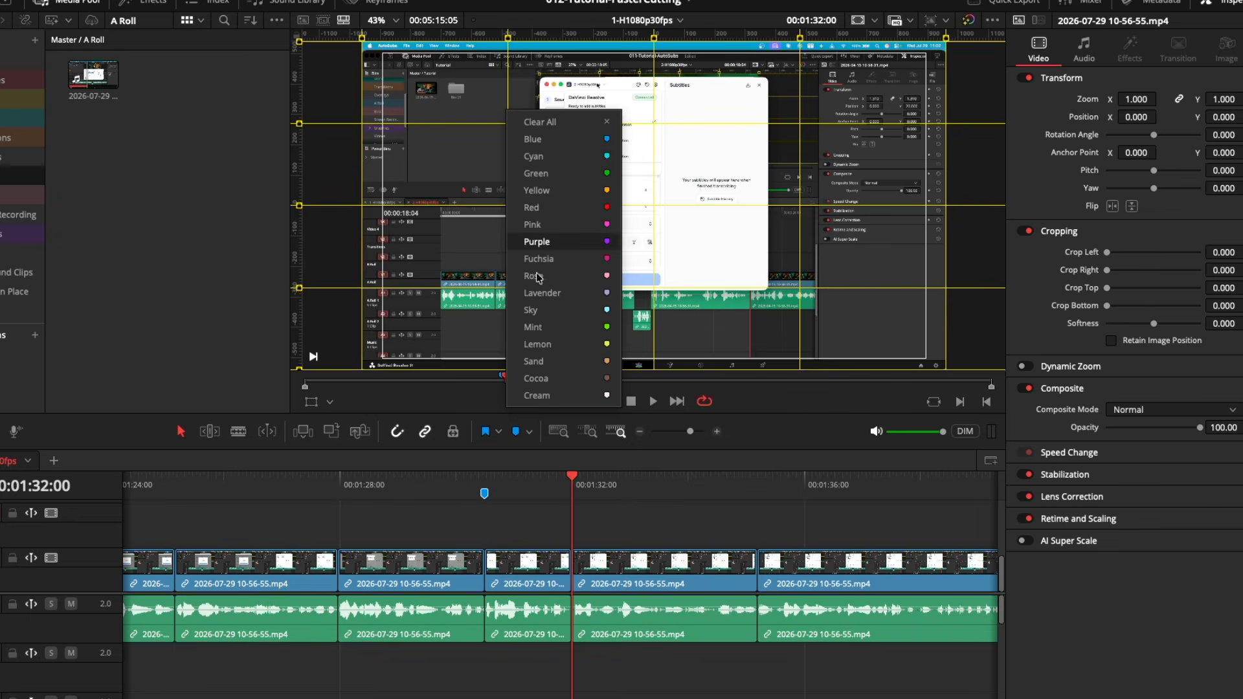
{"action": "left_click", "coordinate": [792, 269]}
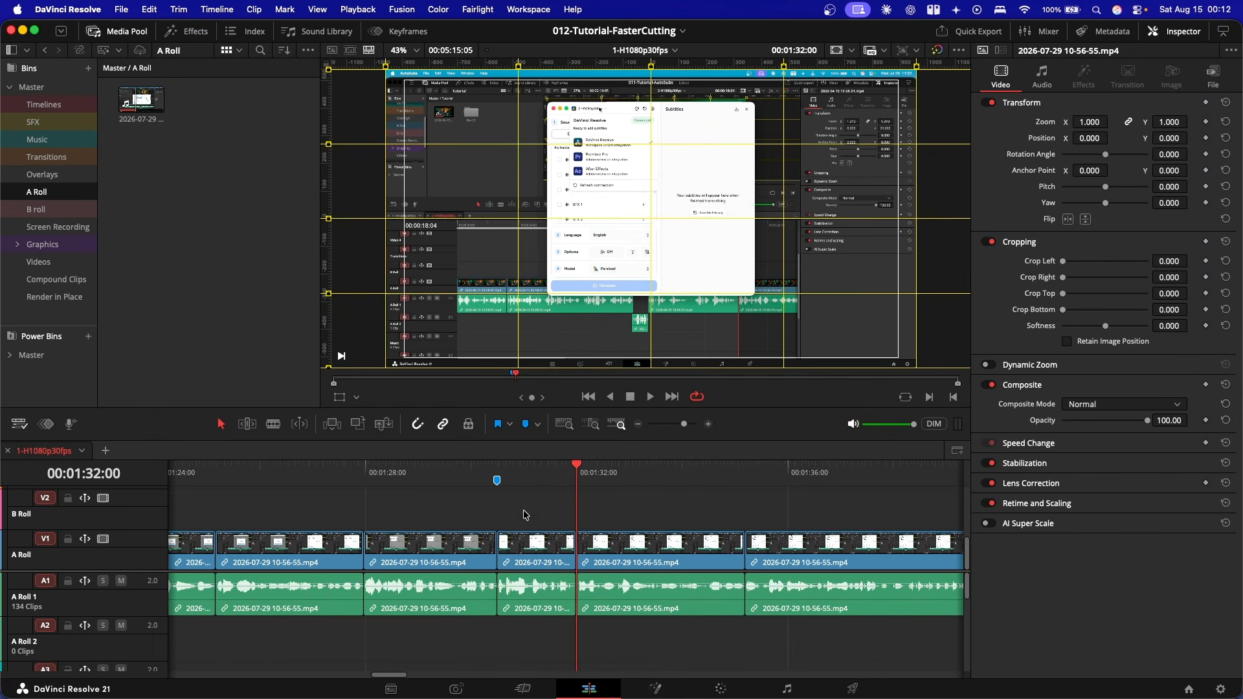
Play from the blue marker at 00:01:30:15 and stretch the marker into a range with a duration of 00:00:04:21.
{"action": "scroll", "coordinate": [522, 509], "scroll_direction": "up", "scroll_amount": 3}
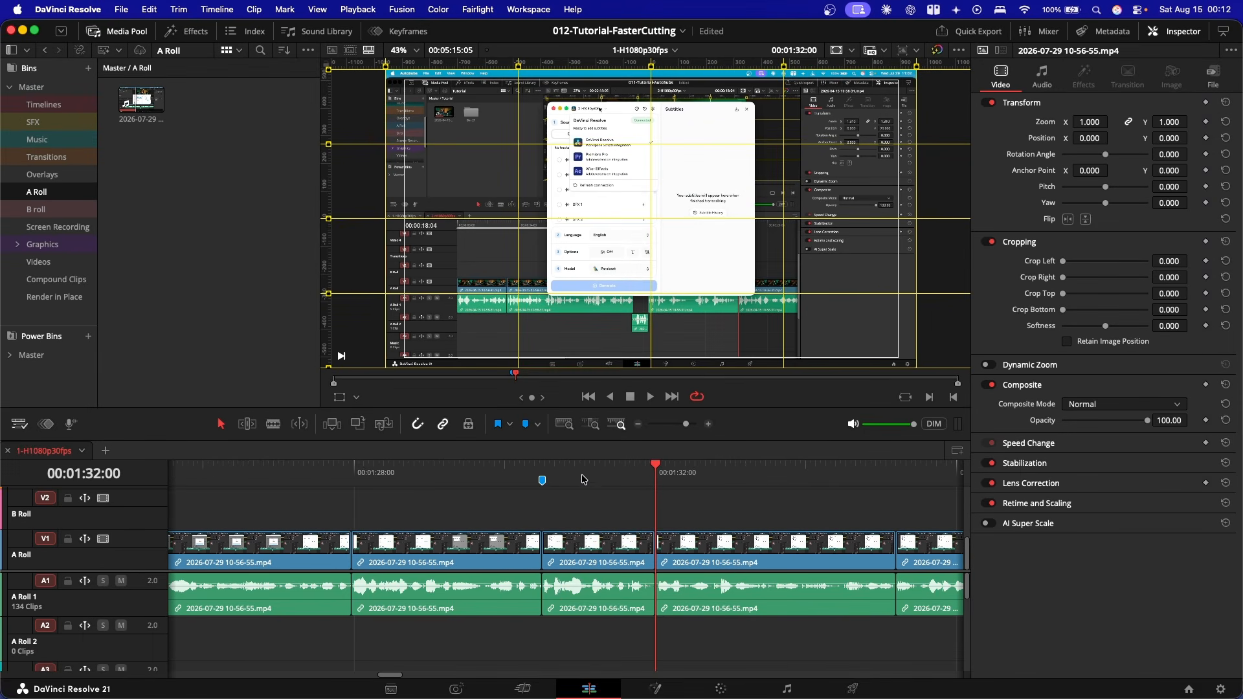
{"action": "left_click", "coordinate": [545, 471]}
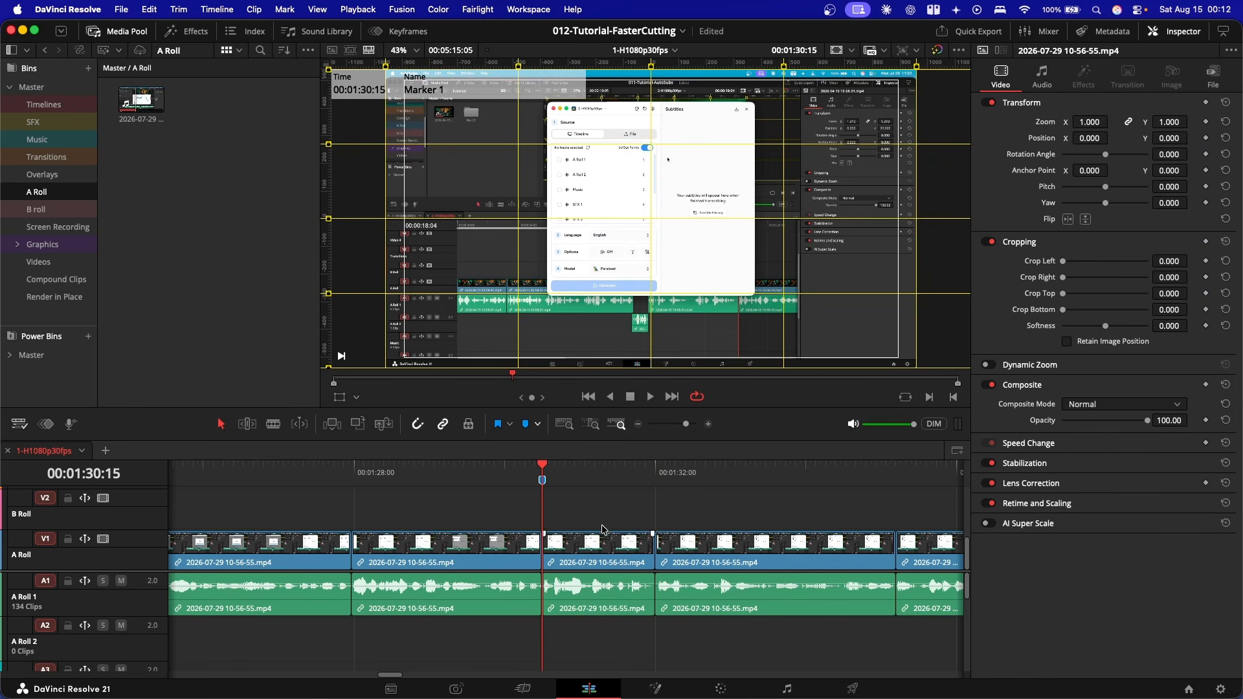
{"action": "key", "text": "space"}
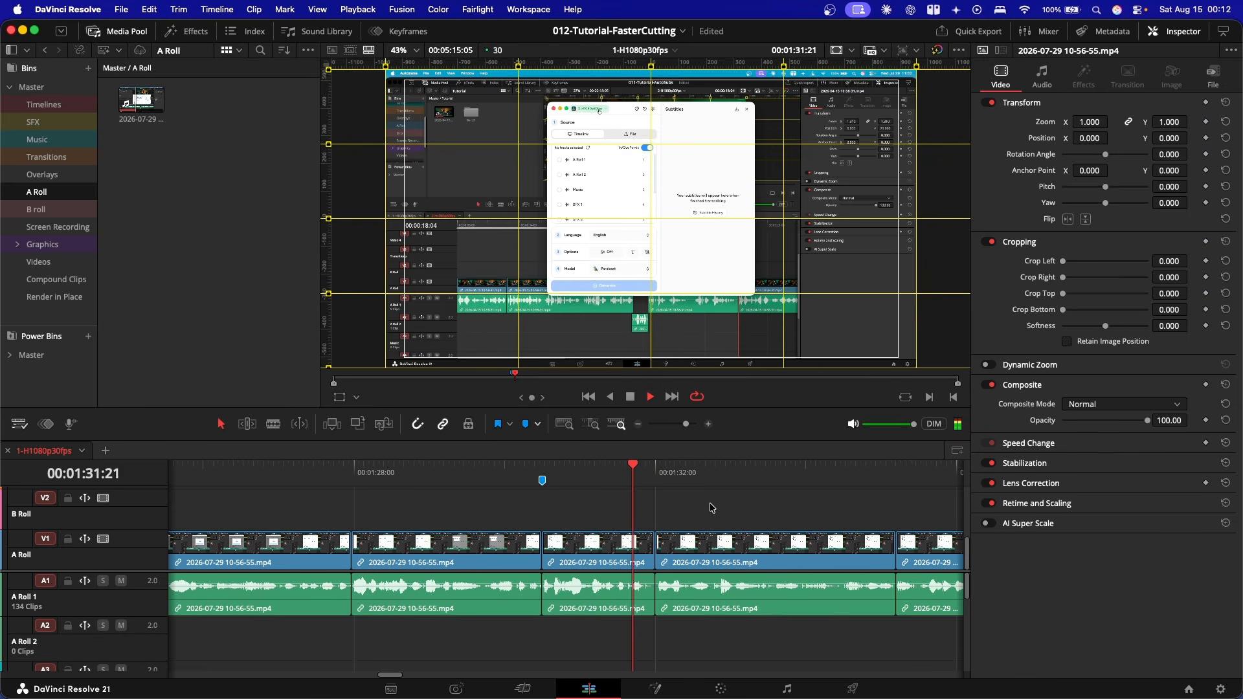
{"action": "key", "text": "Up"}
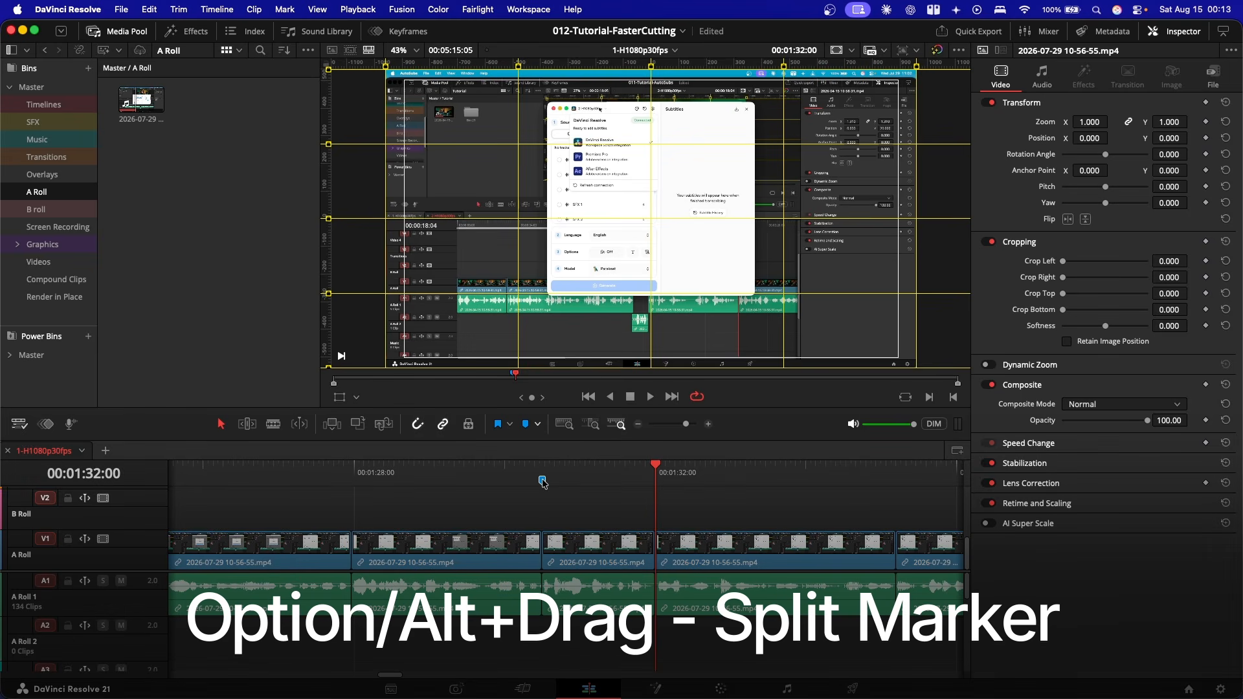
{"action": "mouse_move", "coordinate": [543, 482]}
{"action": "left_mouse_down"}
{"action": "mouse_move", "coordinate": [912, 490]}
{"action": "mouse_move", "coordinate": [926, 473]}
{"action": "left_mouse_up"}
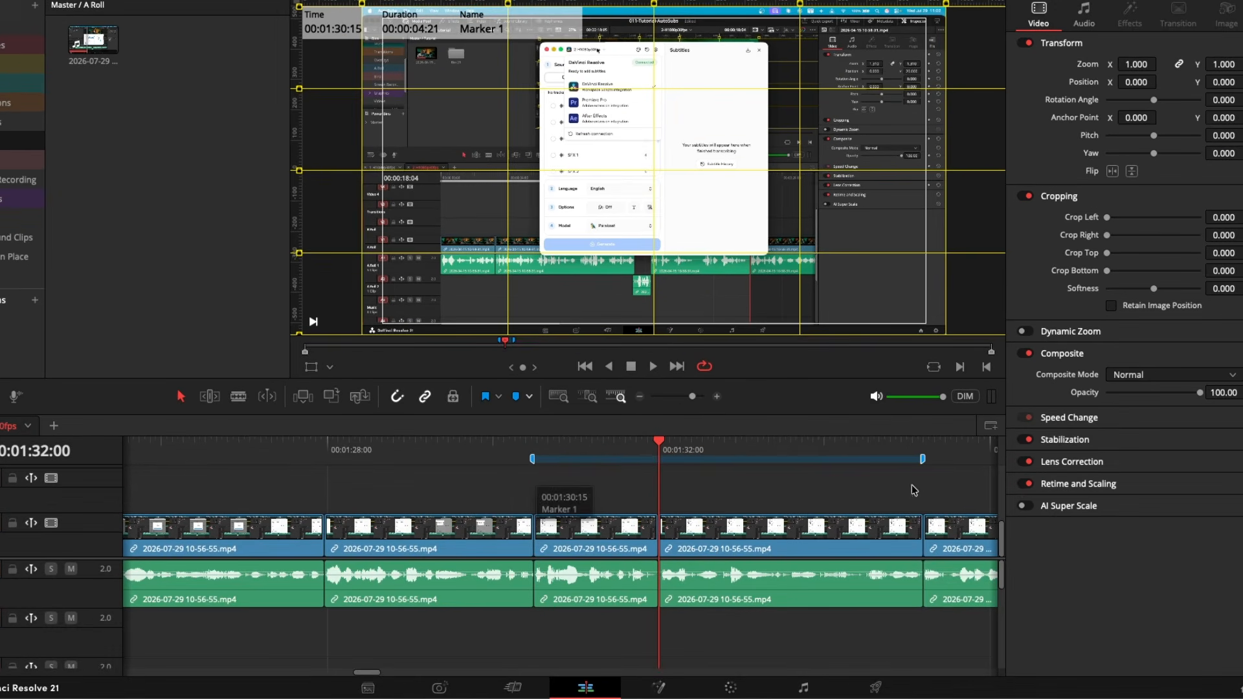
Add a red marker at 00:01:40:03 and stretch it into a range with a duration of 00:00:02:15.
{"action": "scroll", "coordinate": [688, 502], "scroll_direction": "down", "scroll_amount": 5}
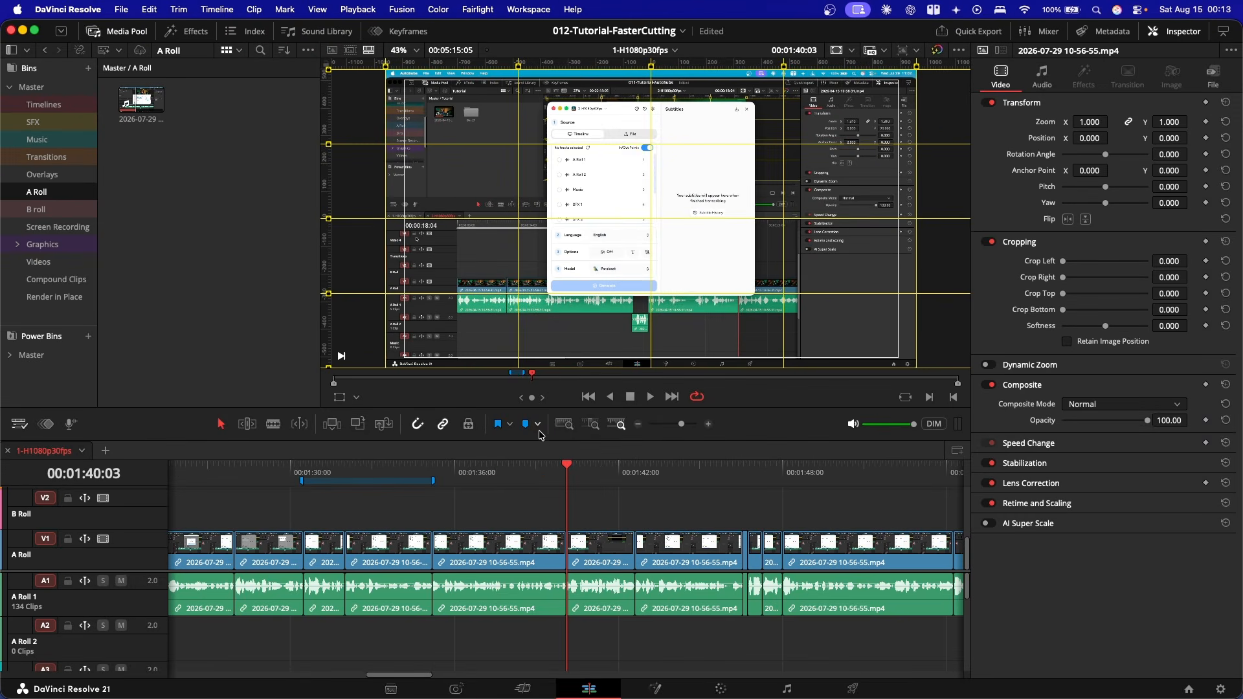
{"action": "left_click", "coordinate": [538, 425]}
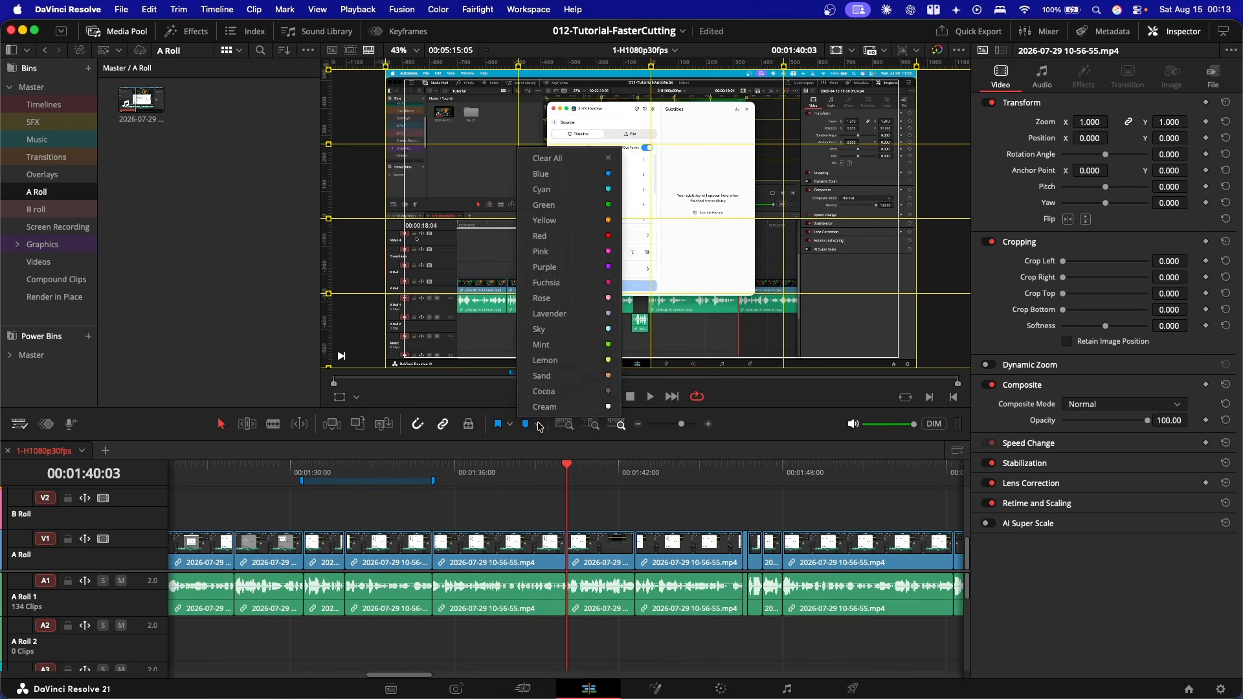
{"action": "left_click", "coordinate": [604, 237]}
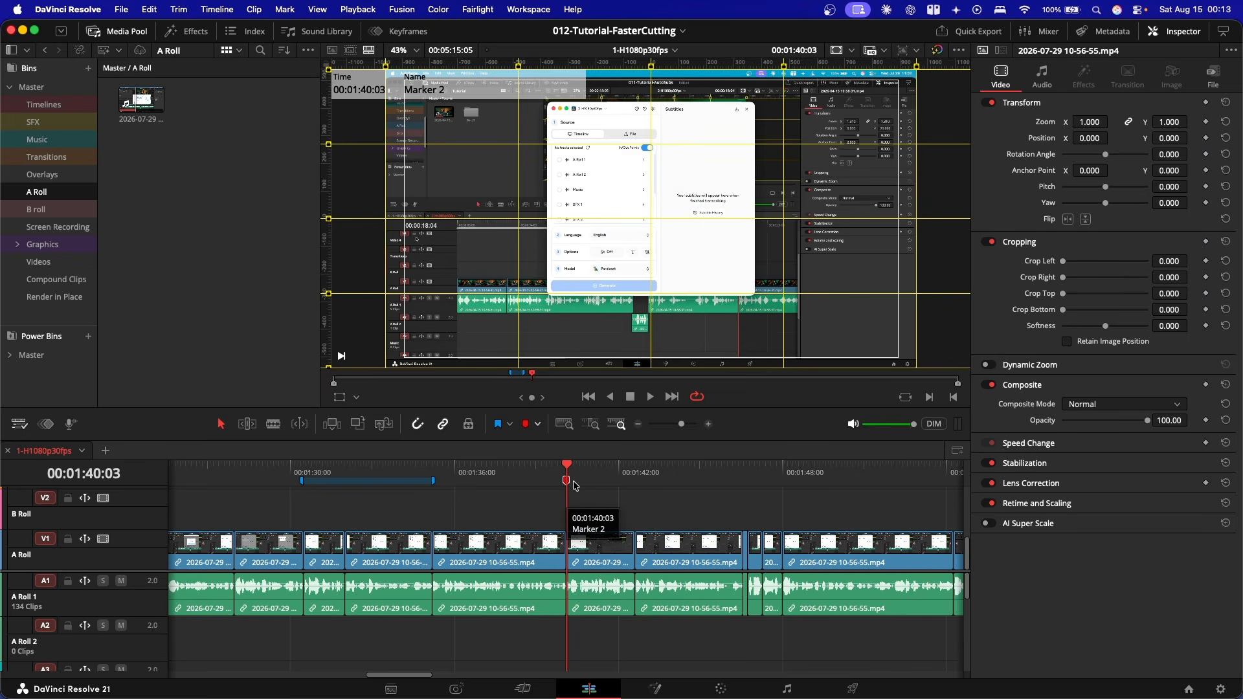
{"action": "left_click_drag", "start_coordinate": [567, 481], "coordinate": [636, 481]}
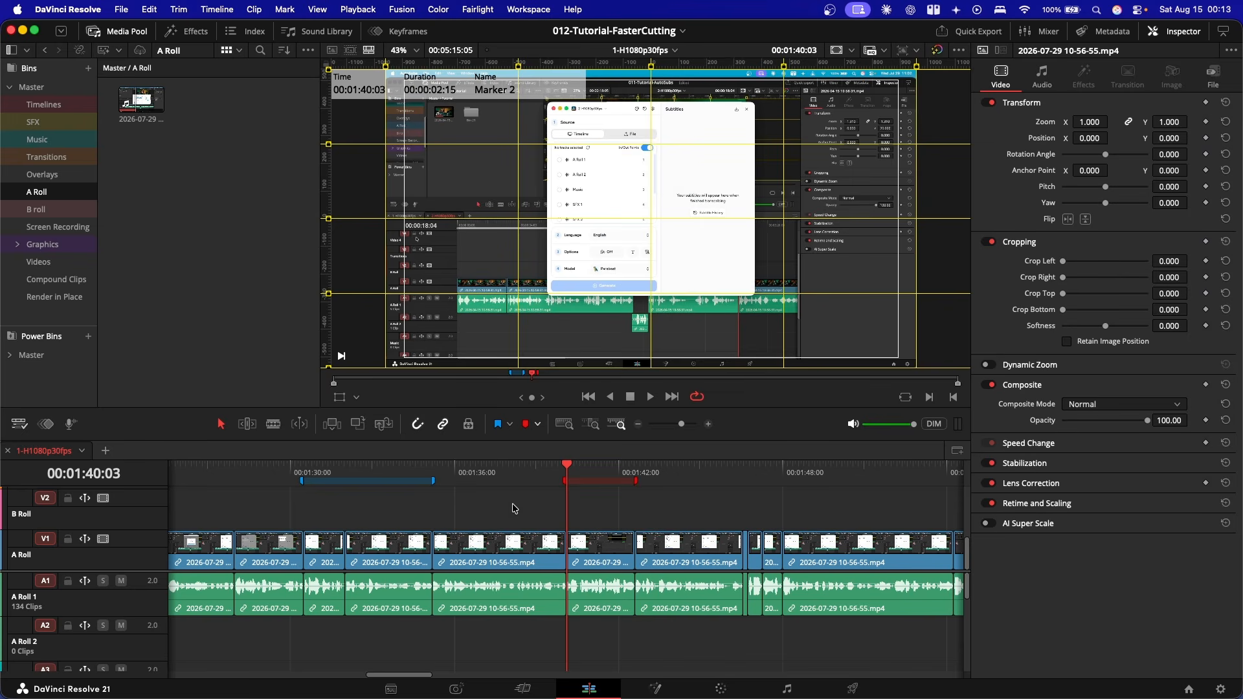
{"action": "key", "text": "super+minus"}
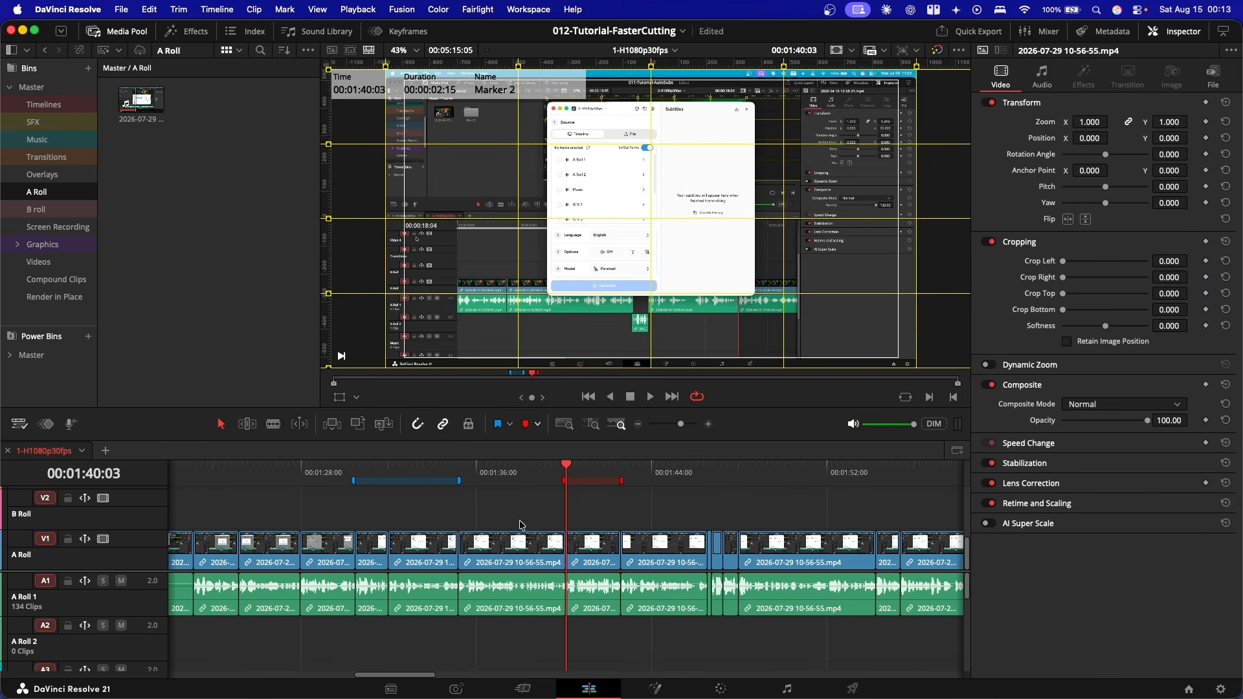
{"action": "key", "text": "super+equal"}
{"action": "key", "text": "super+equal"}
{"action": "scroll", "coordinate": [535, 541], "scroll_direction": "right", "scroll_amount": 4}
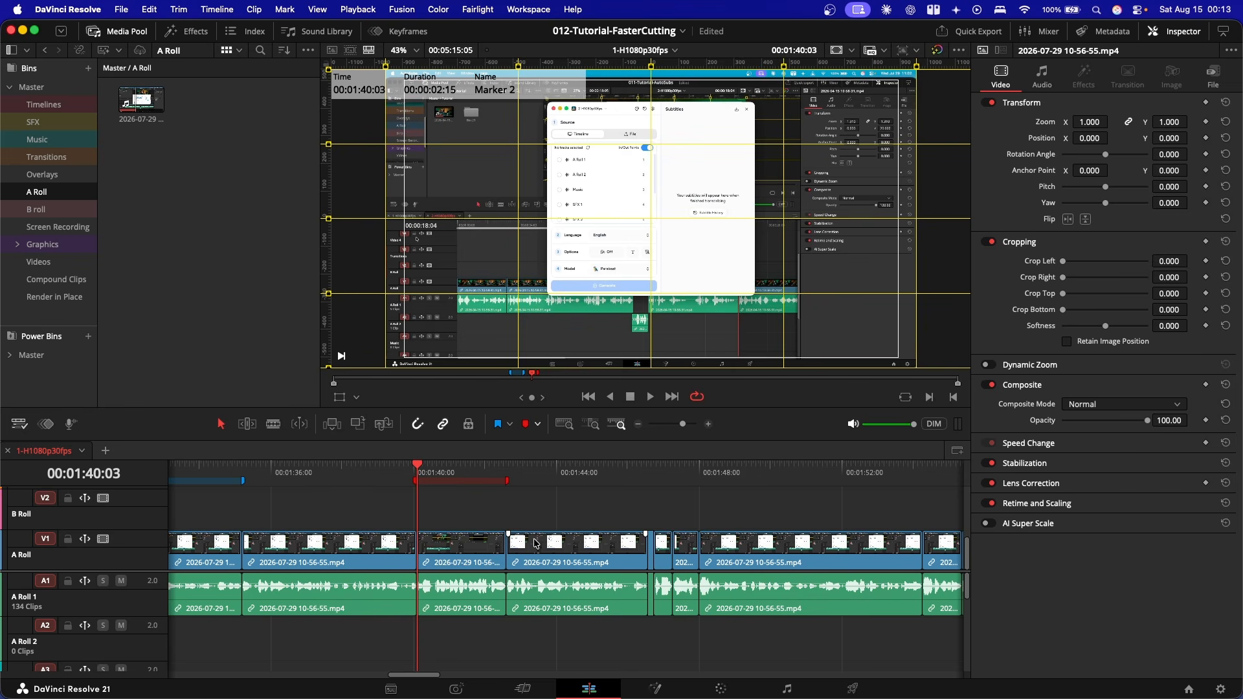